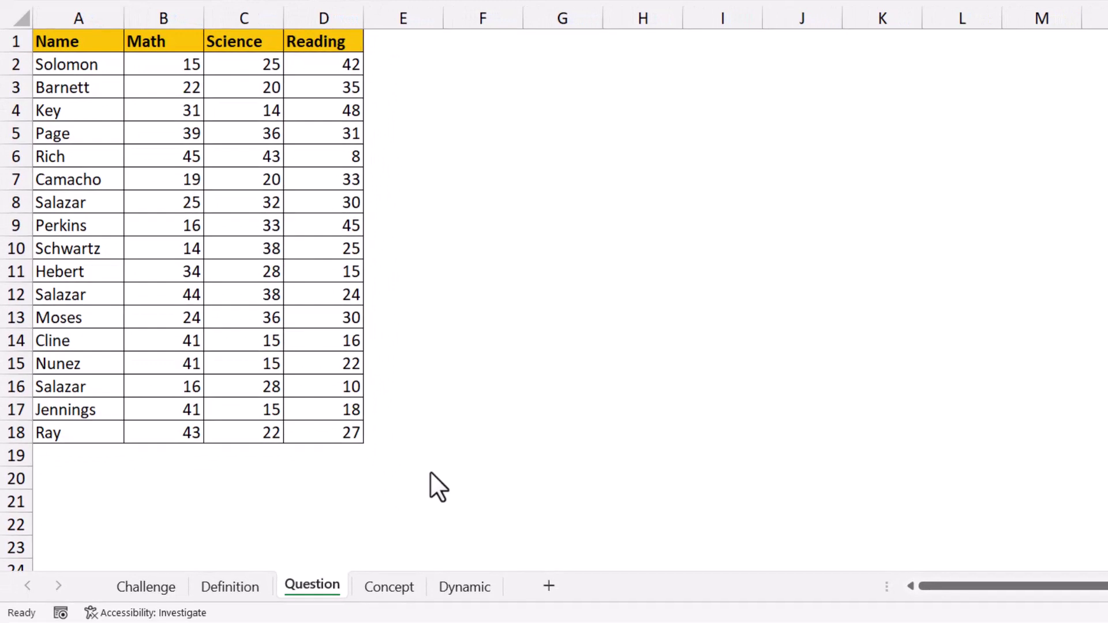
Preview the finished example on the Concept sheet, then return to the Dynamic sheet
click(390, 587)
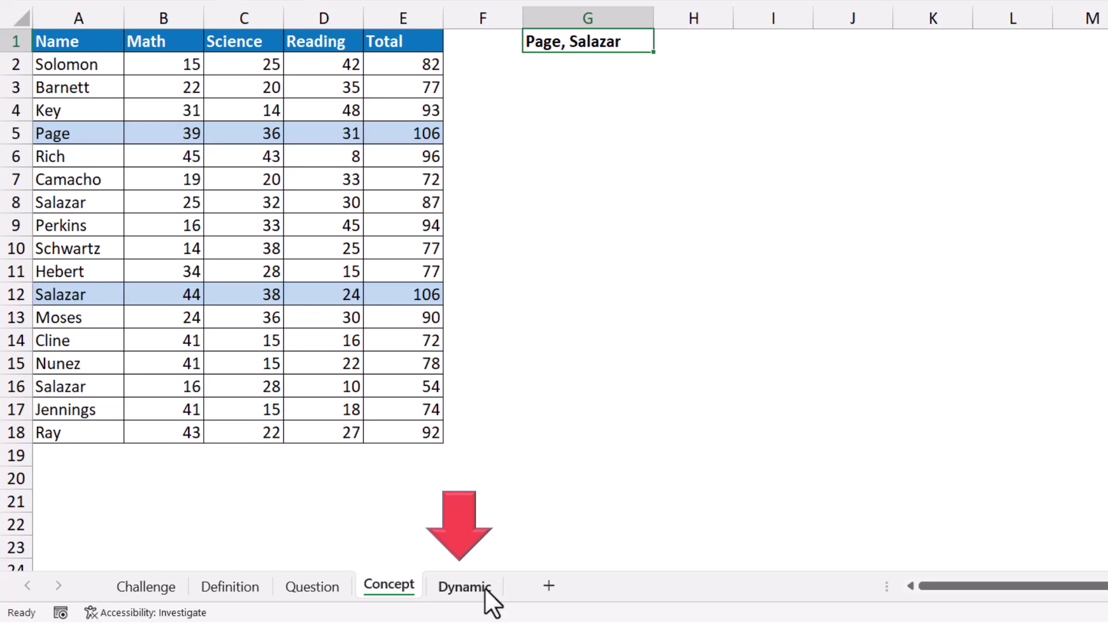
click(465, 587)
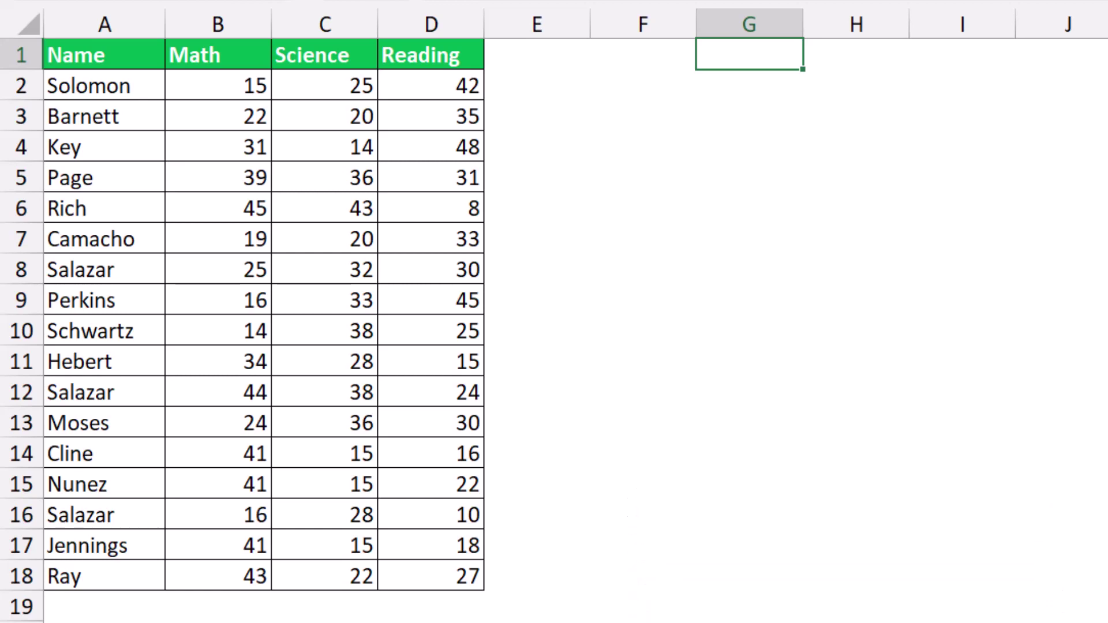
Enter =BYROW(B2:D18,LAMBDA(x,SUM(x))) in E2 to spill each student's total score
click(538, 88)
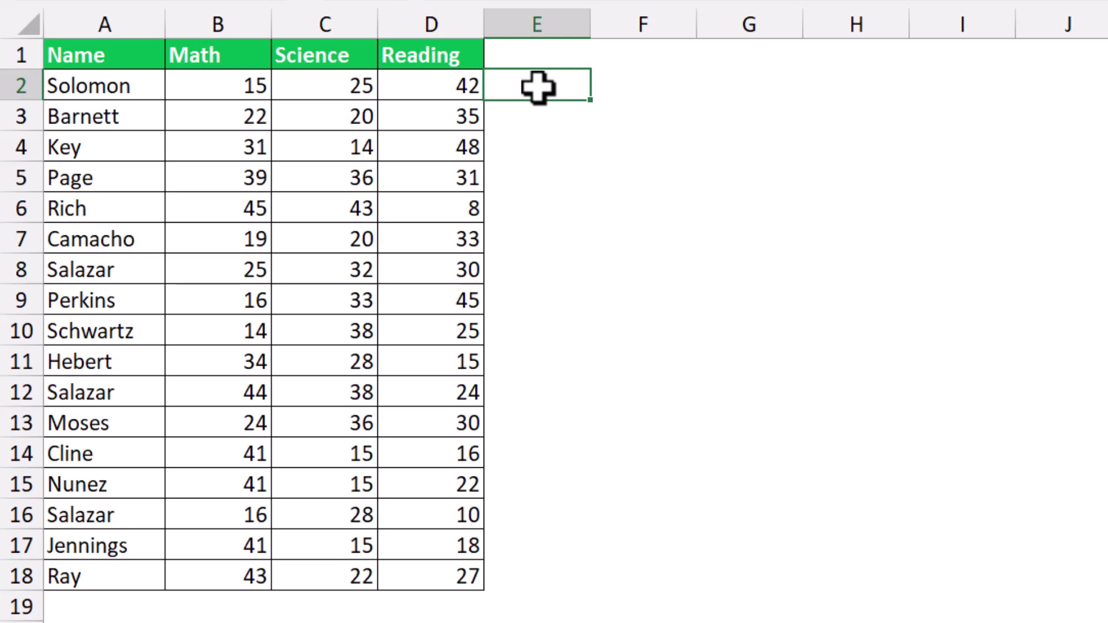
text(=byr)
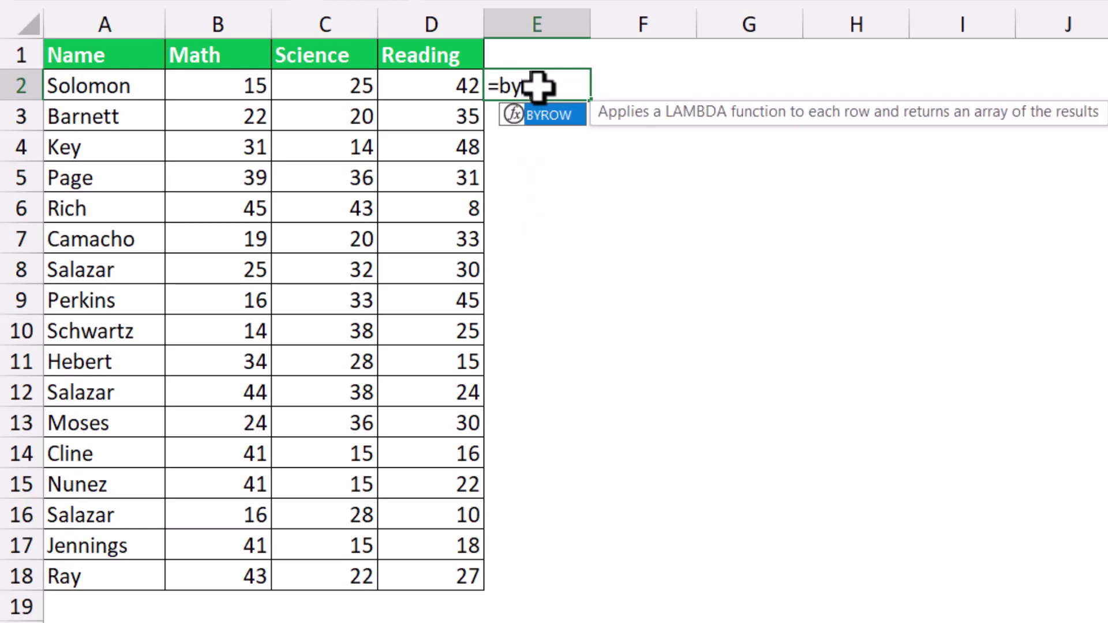
key(Tab)
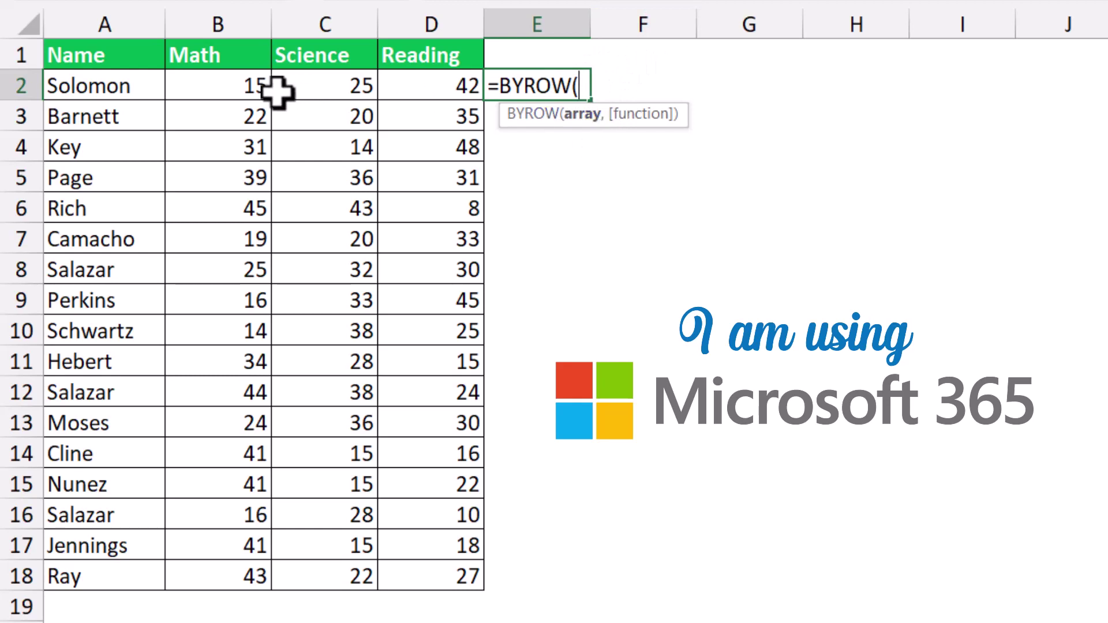
drag(248, 89, 429, 574)
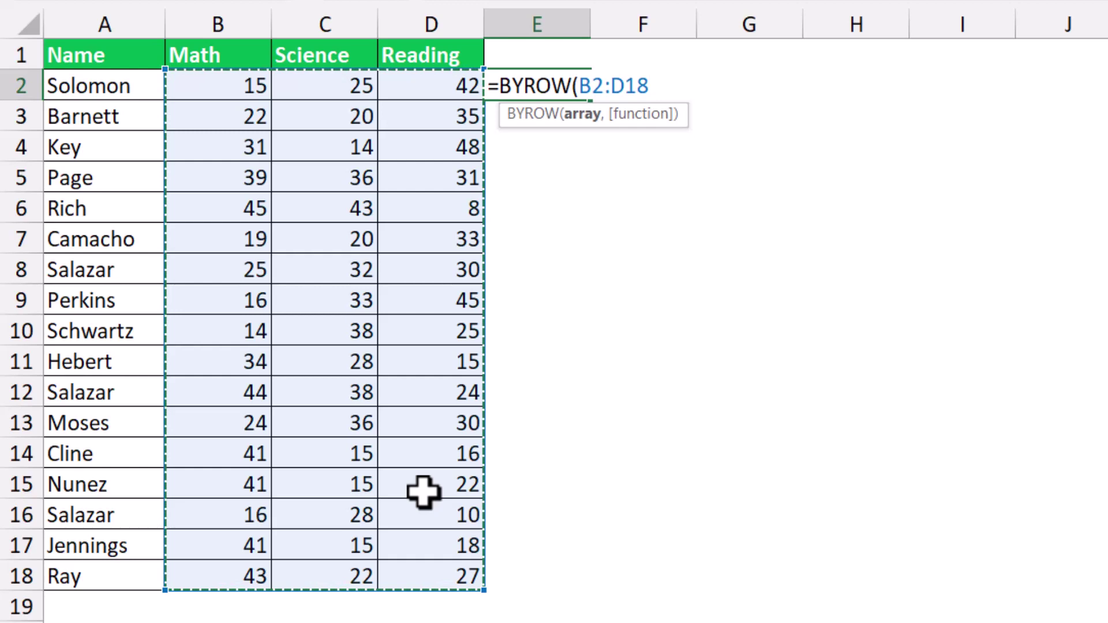
text(,)
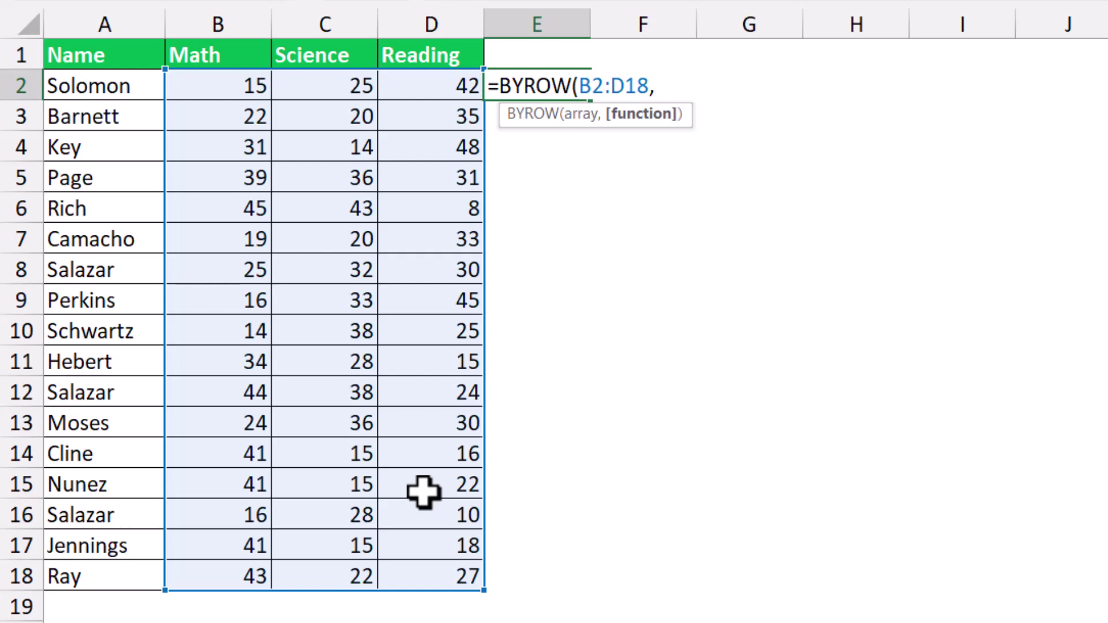
text(lambda)
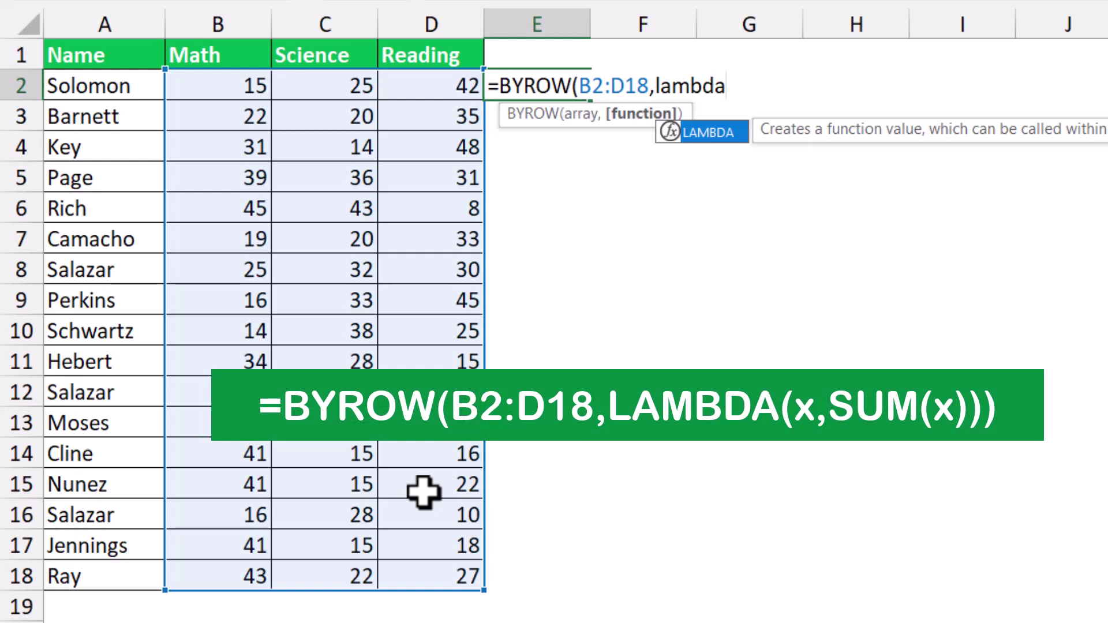
text(()
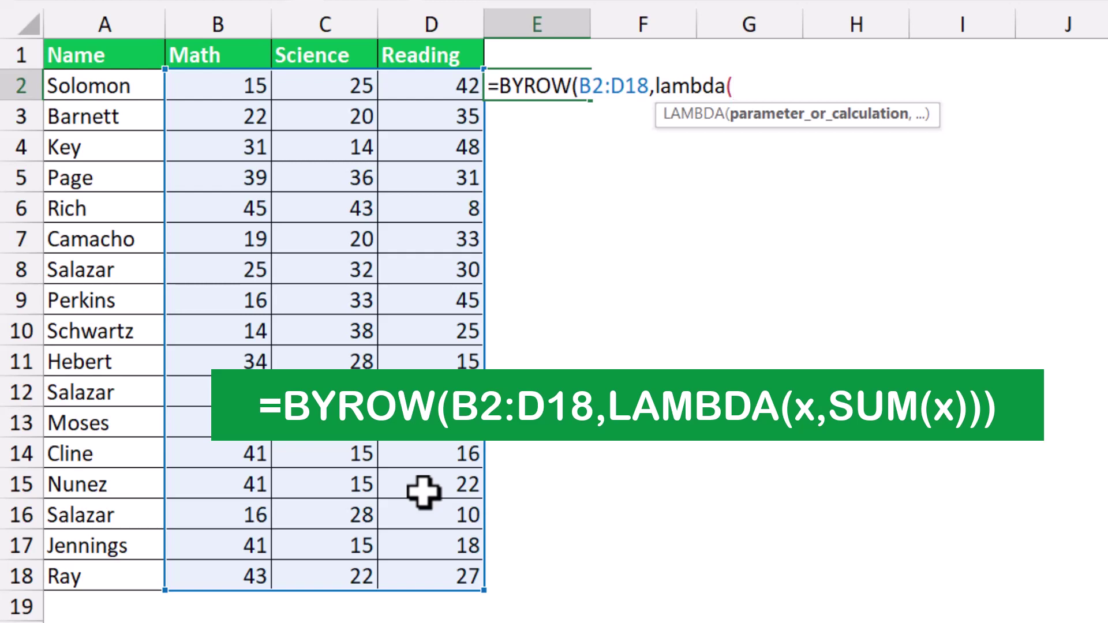
text(x,)
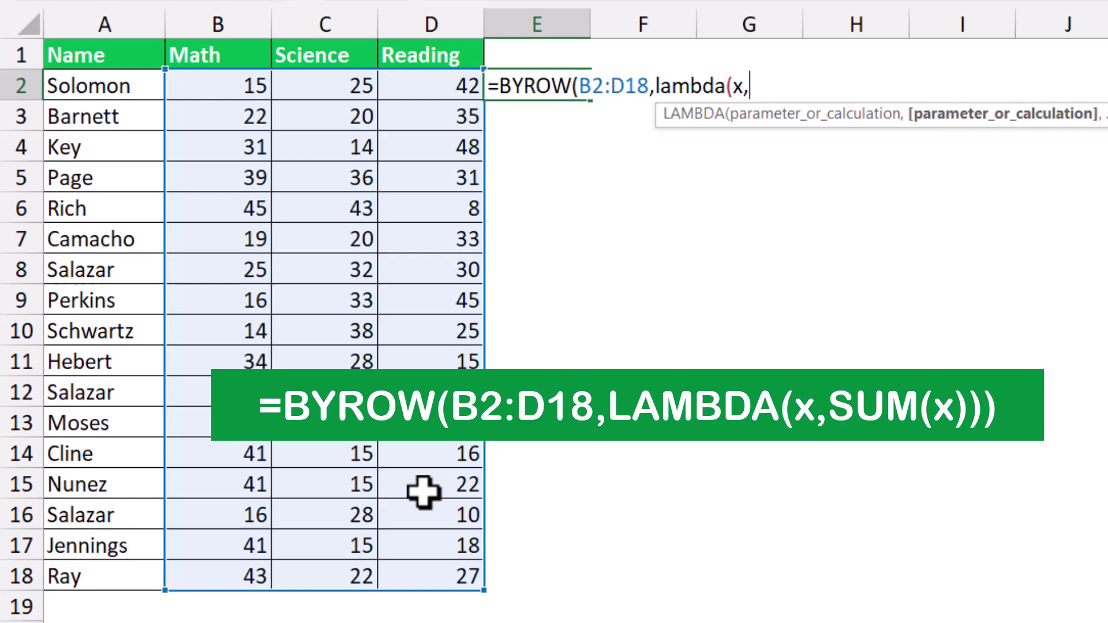
text(Sum)
key(Tab)
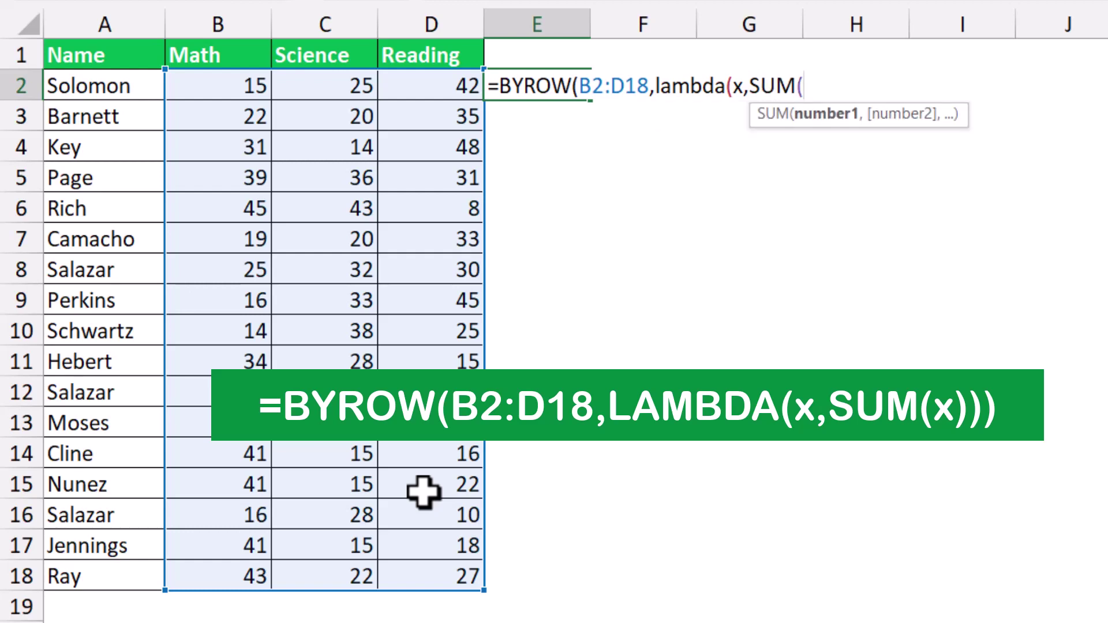
text(x)
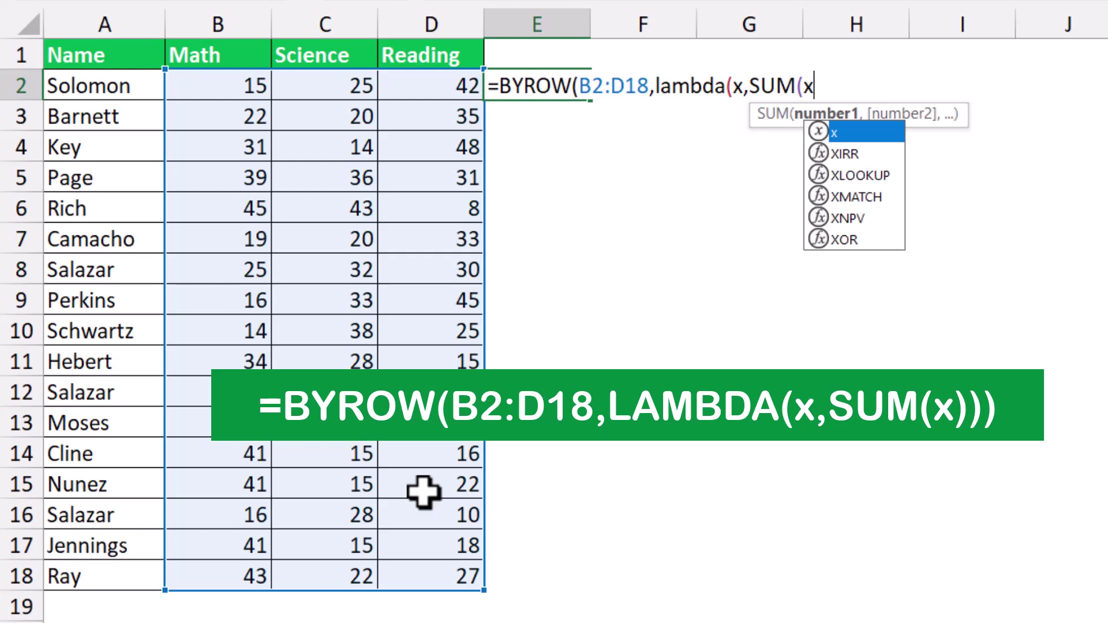
text())
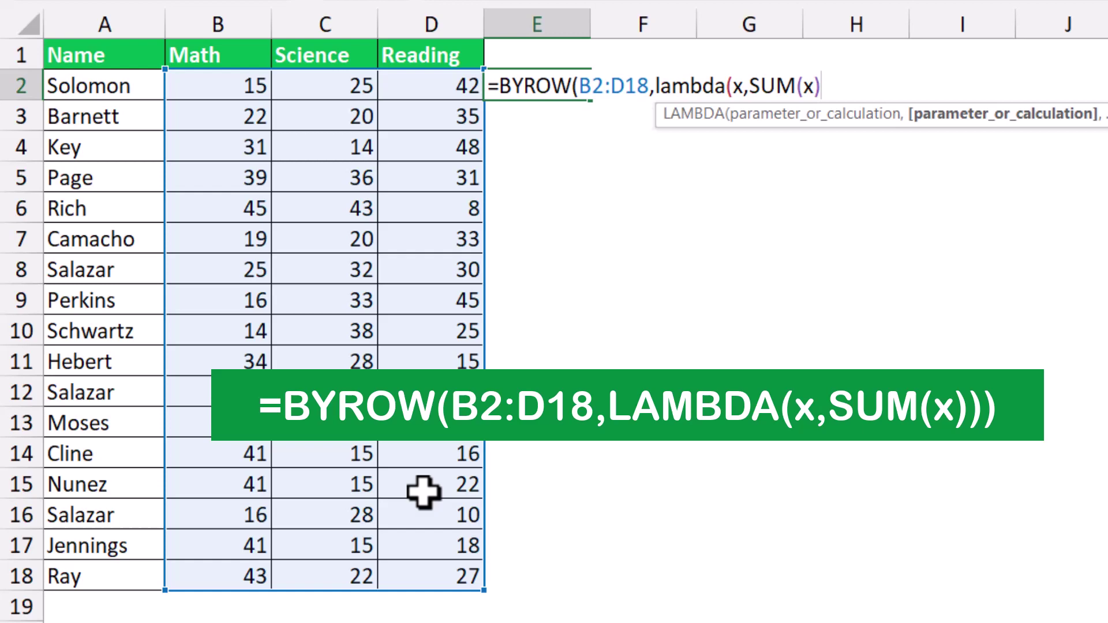
text())
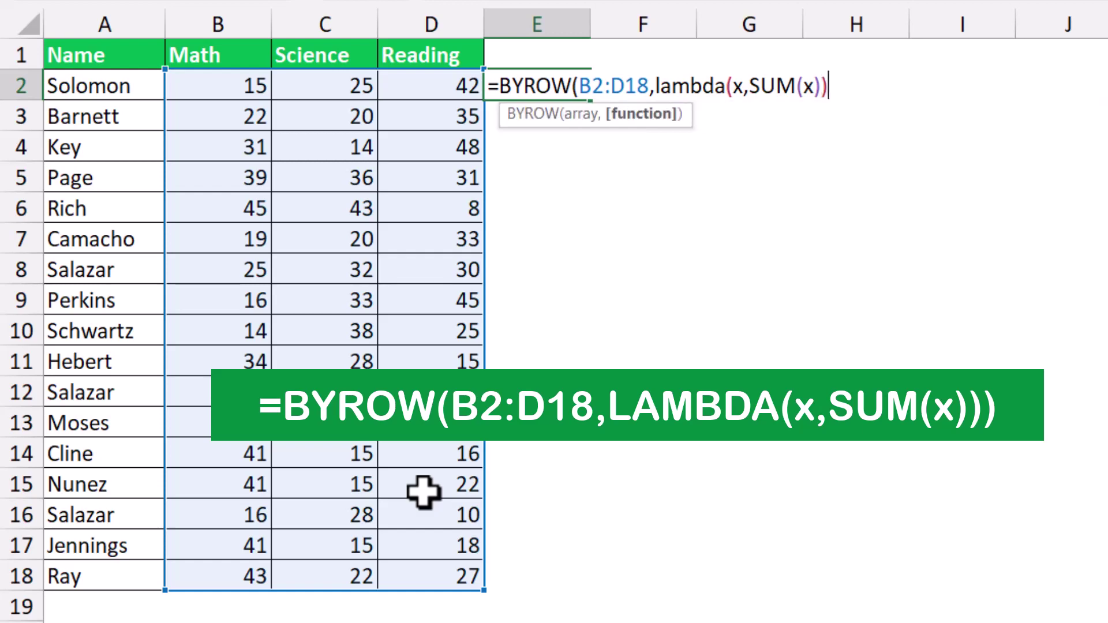
text())
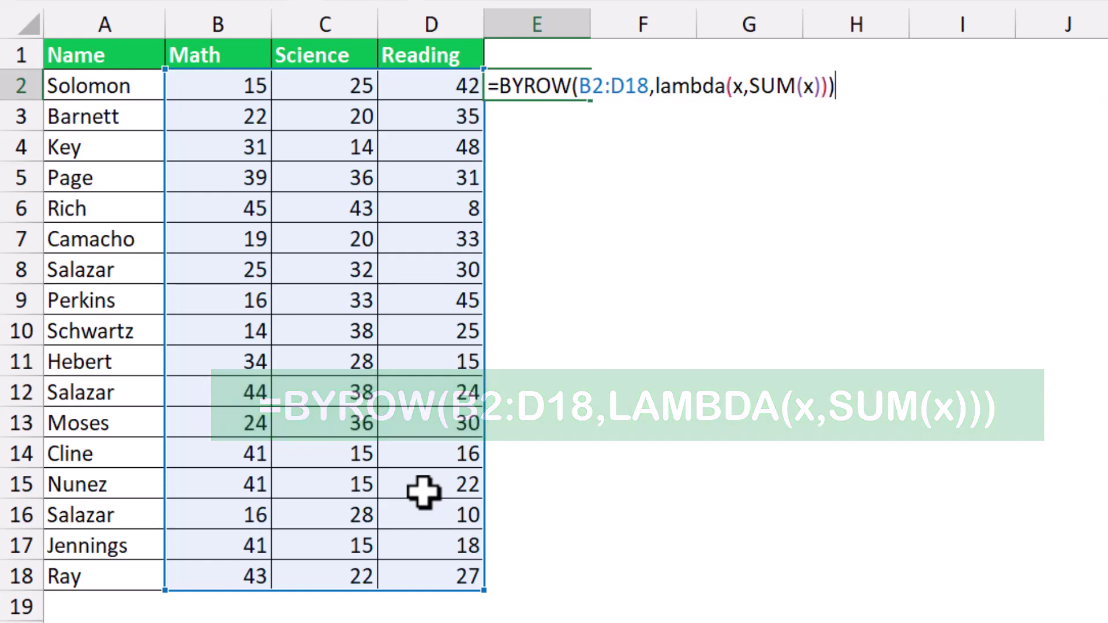
key(Return)
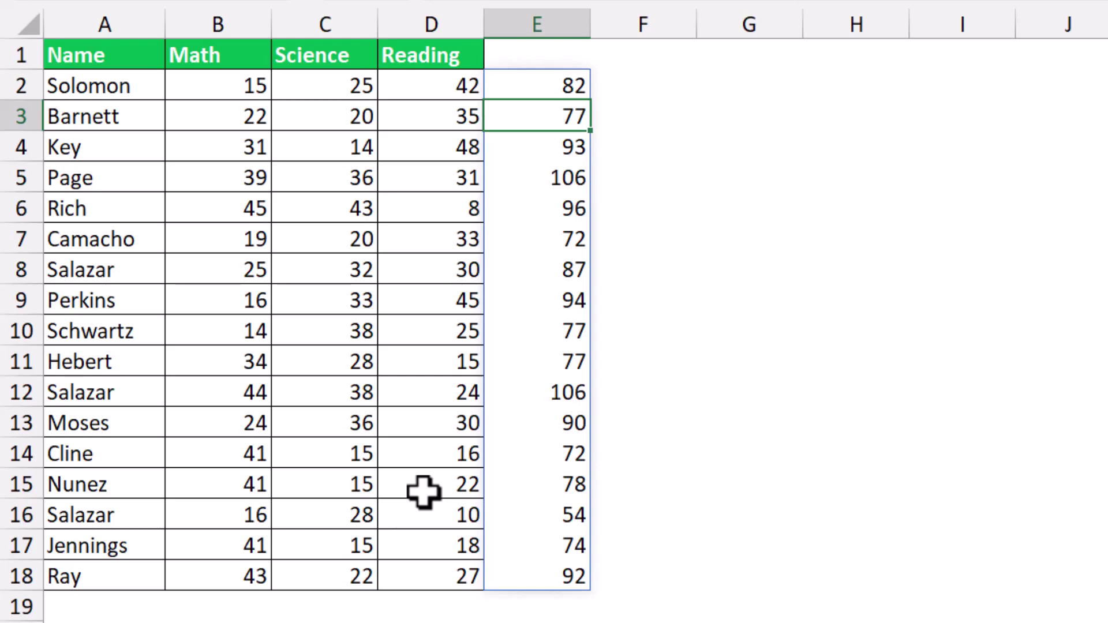
Copy E2's BYROW formula text from the formula bar, then delete the formula from E2
click(523, 85)
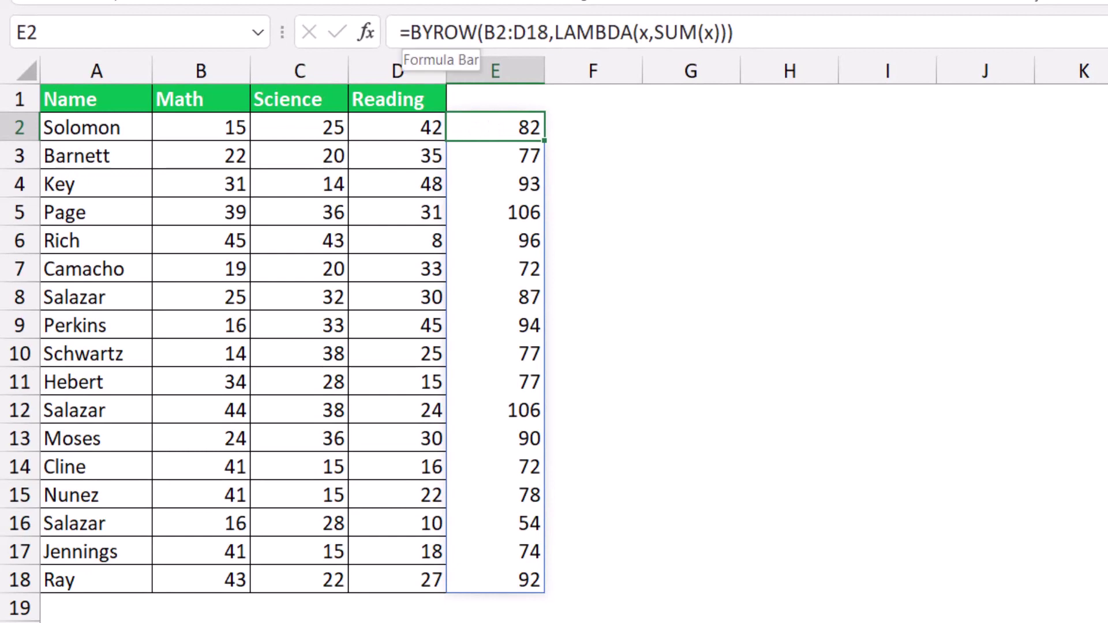
click(410, 32)
drag(410, 32, 734, 32)
key(ctrl+c)
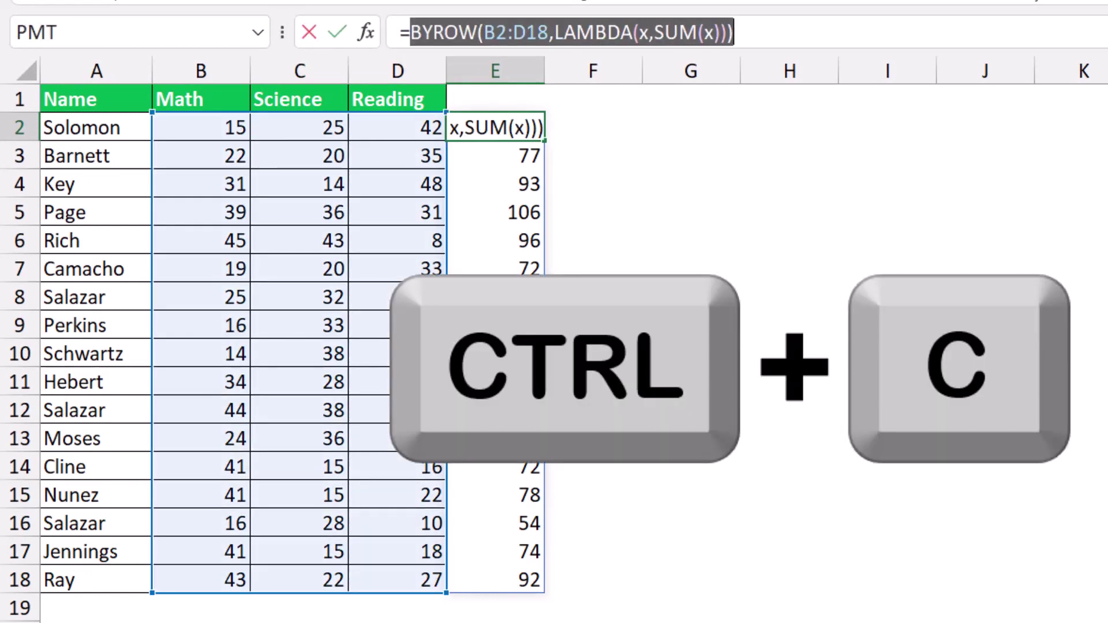
key(Escape)
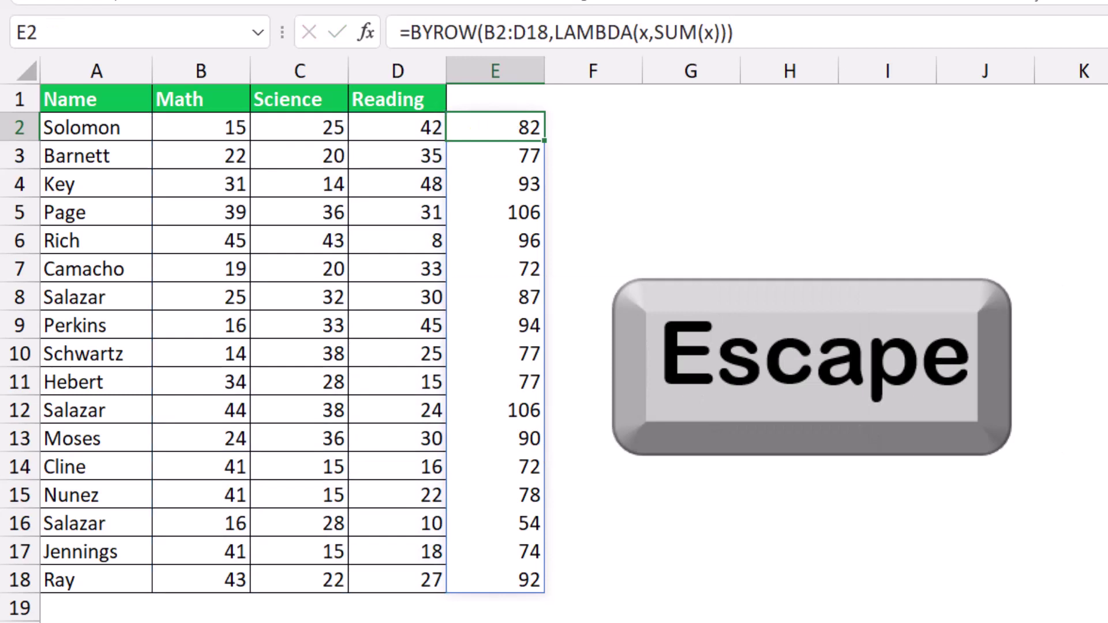
key(Delete)
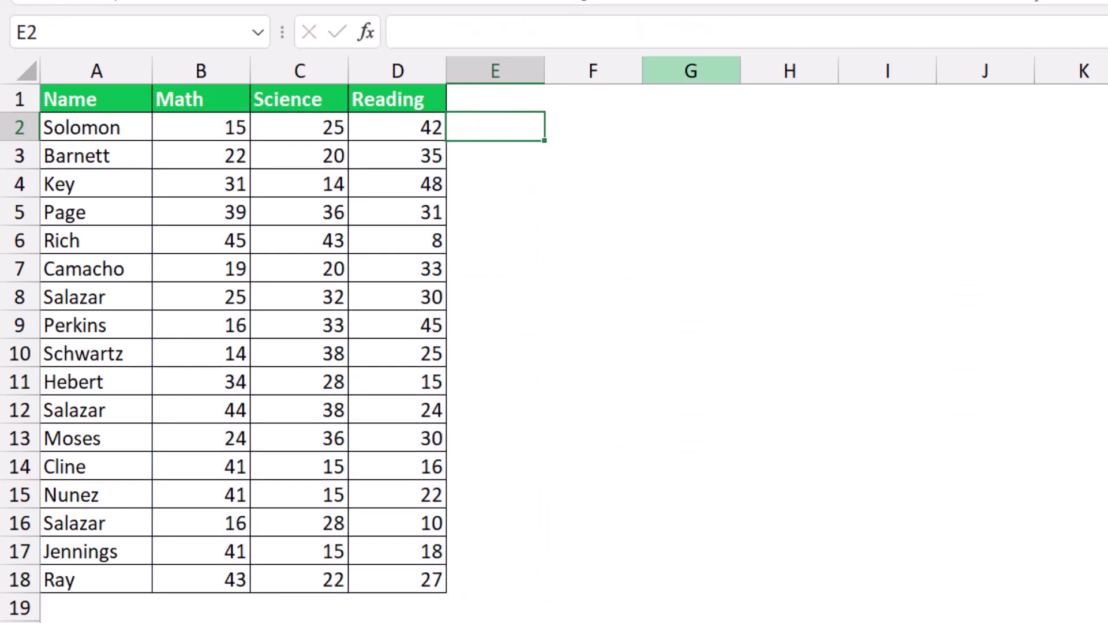
Start =LET( in G1, defining a as the pasted BYROW(B2:D18,LAMBDA(x,SUM(x))) totals
click(691, 98)
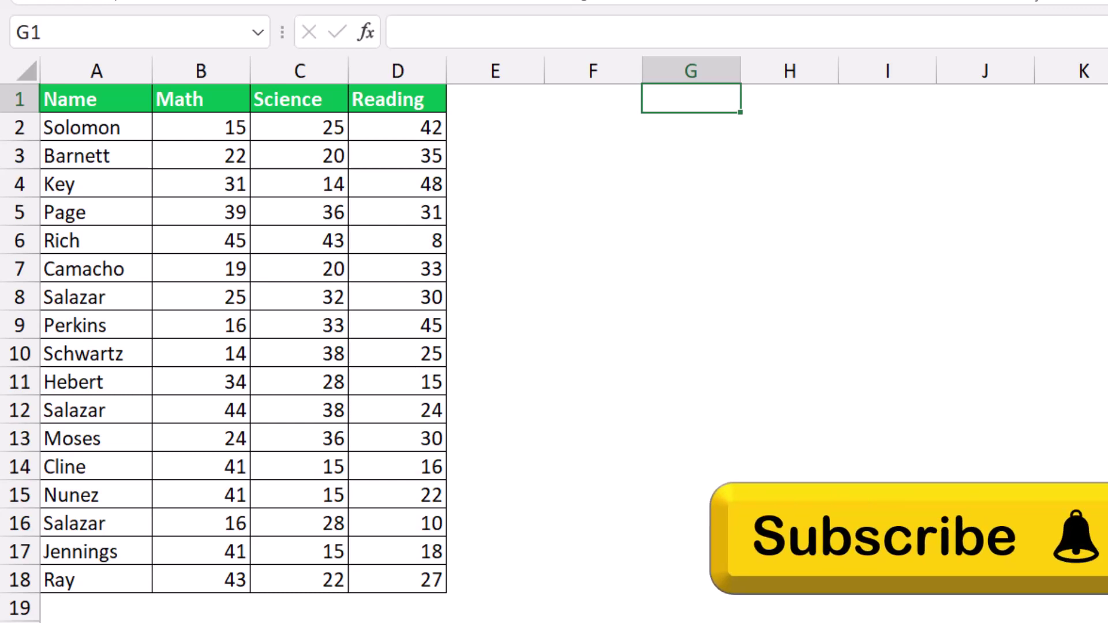
text(=let)
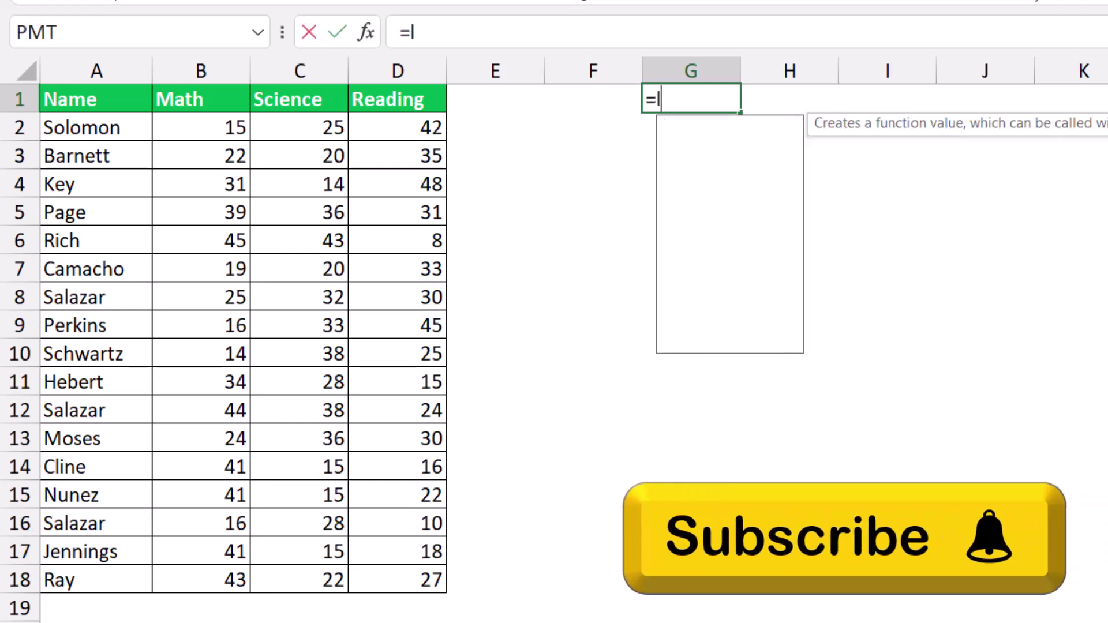
key(Tab)
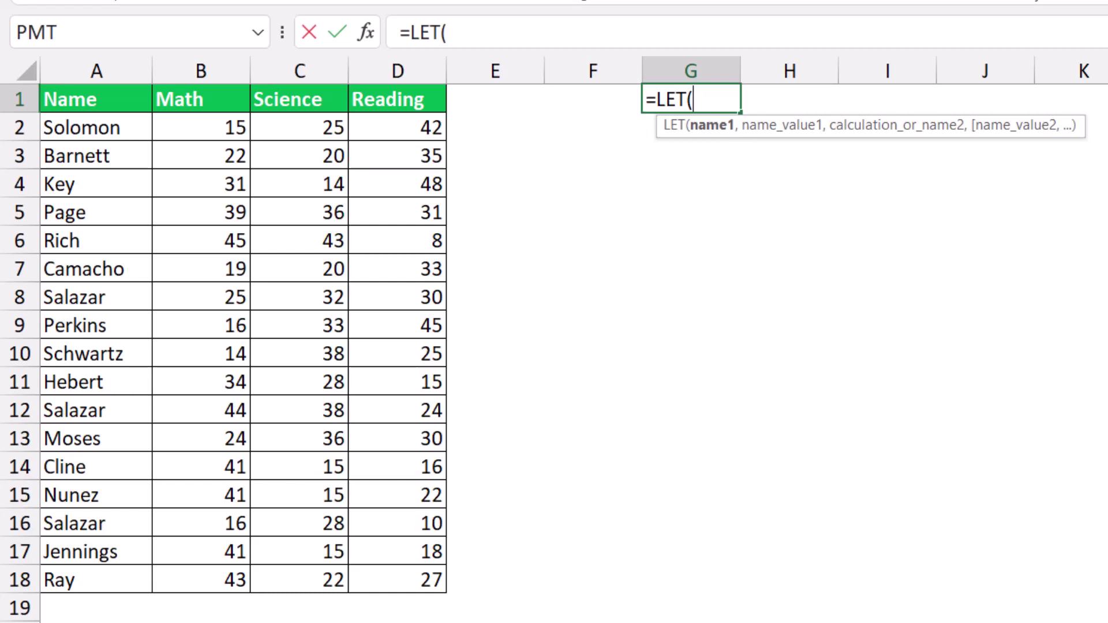
key(ctrl+shift+u)
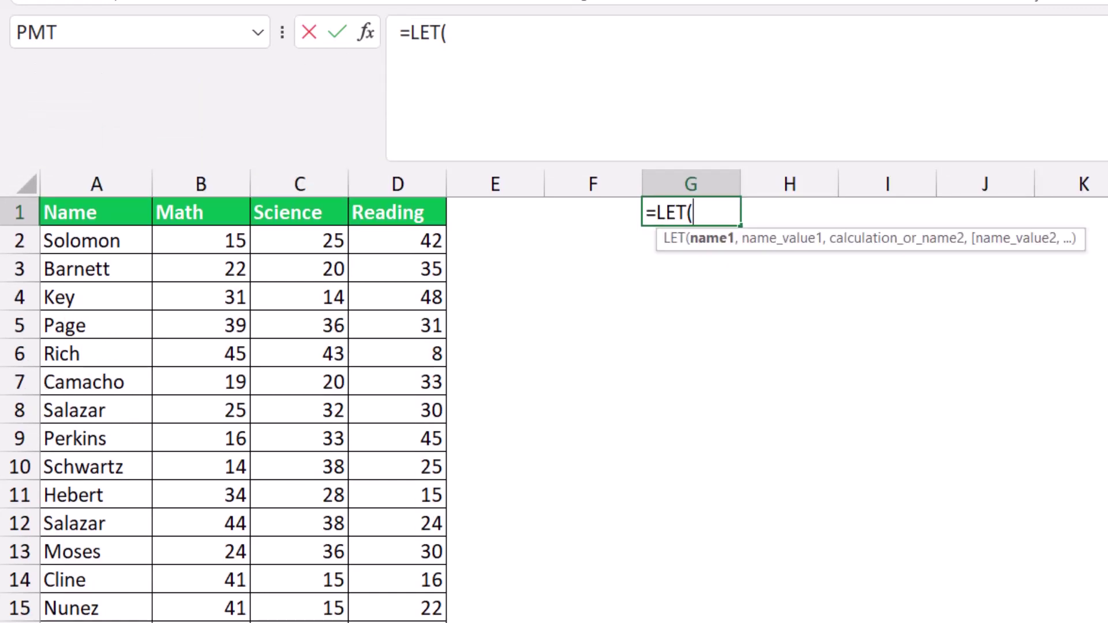
key(alt+Return)
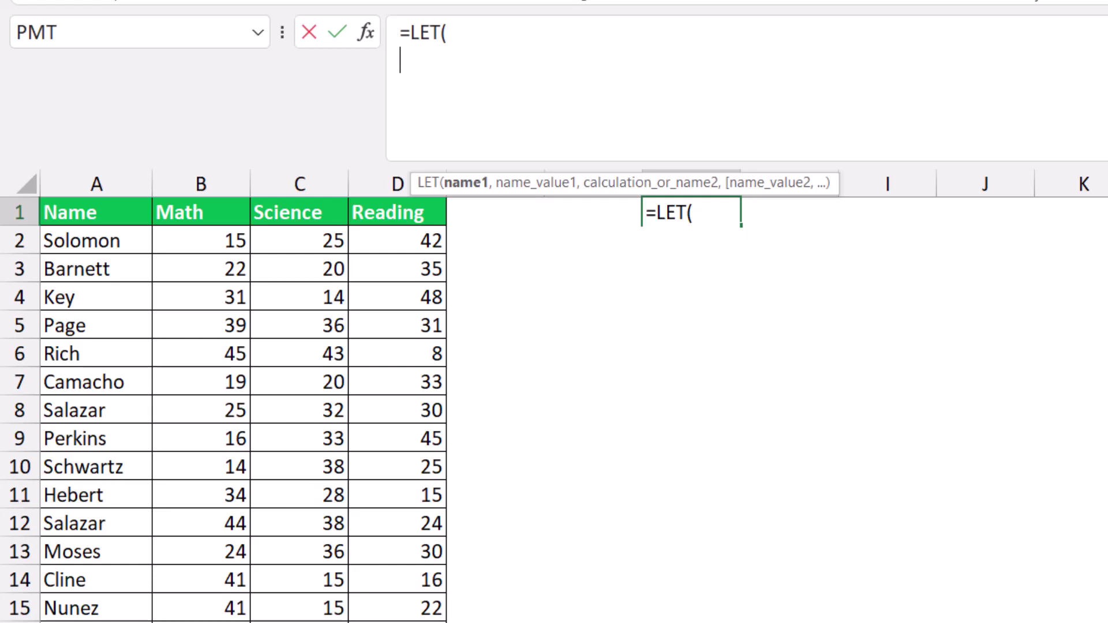
text(a,)
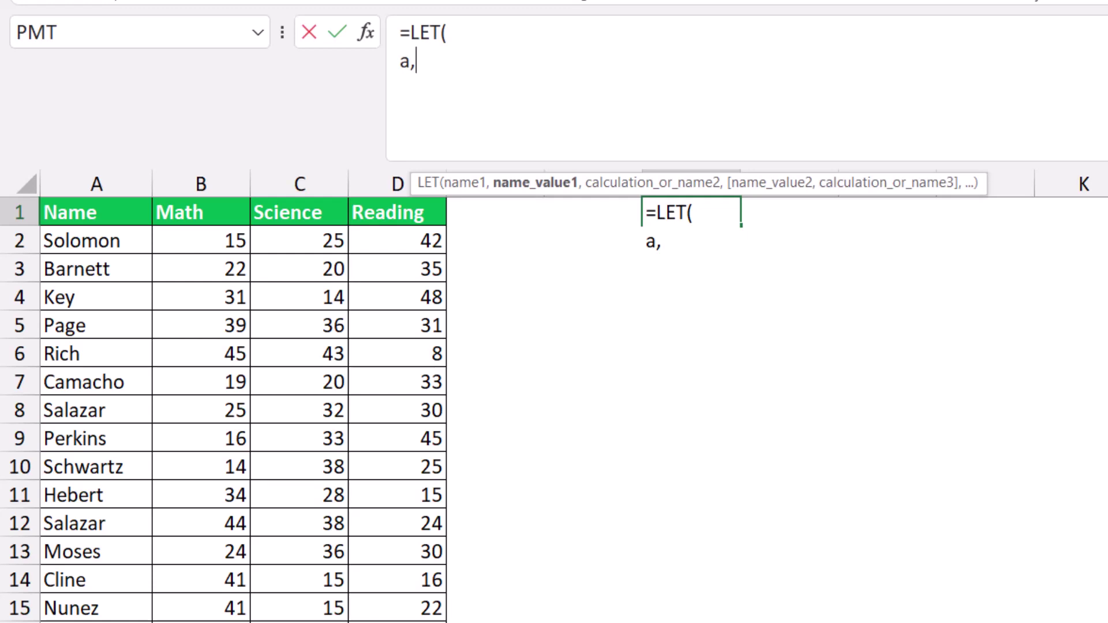
key(ctrl+v)
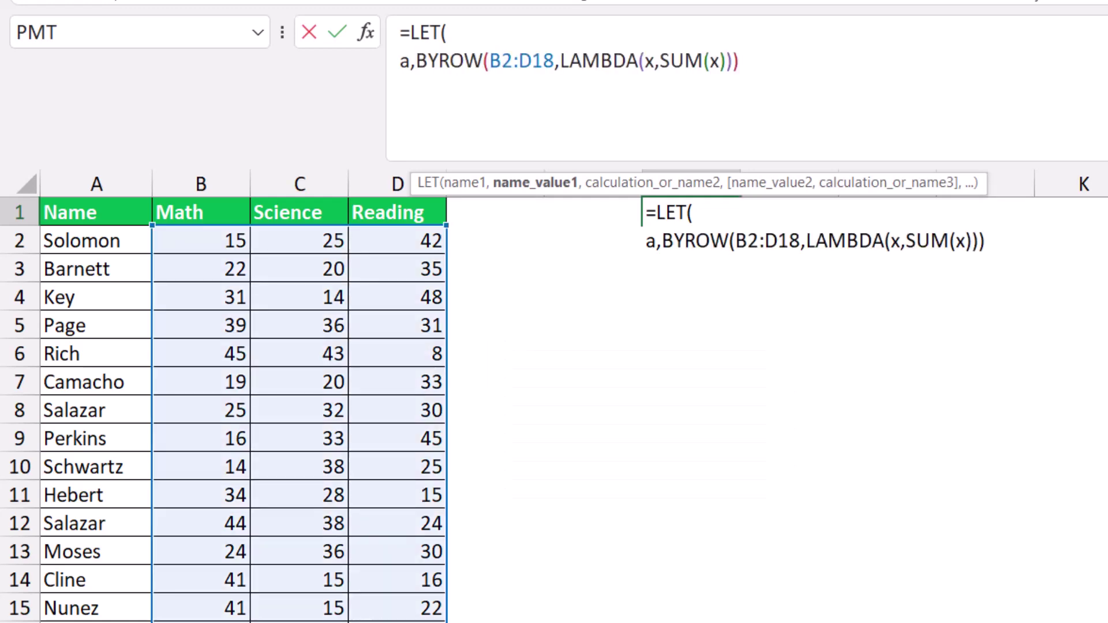
text(,)
key(alt+Return)
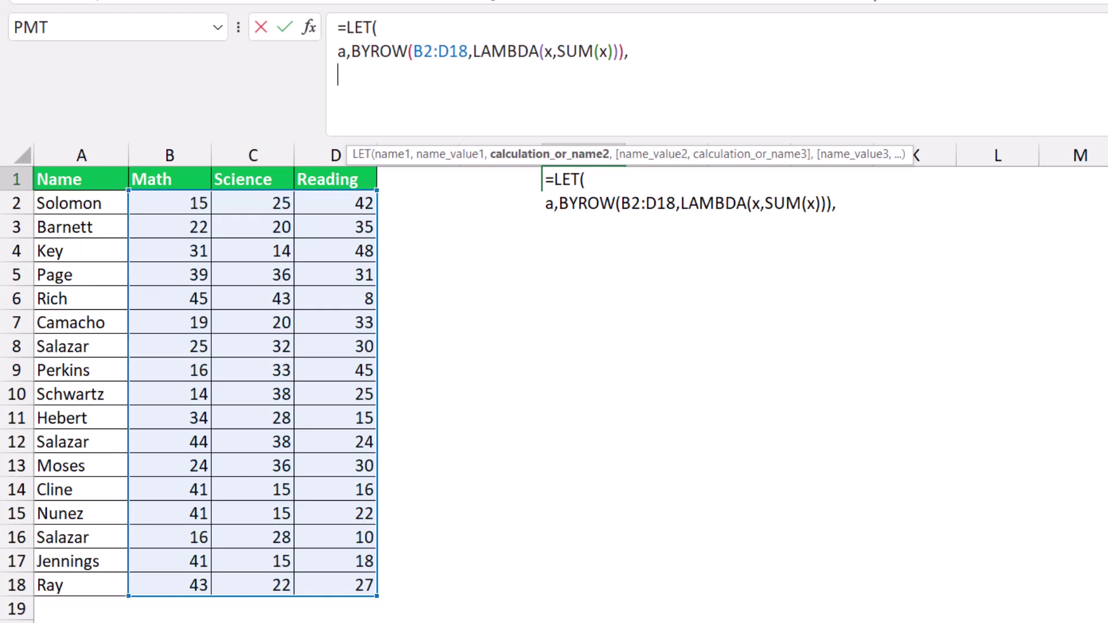
Define b in the LET formula as the student names range A2:A18
text(b,)
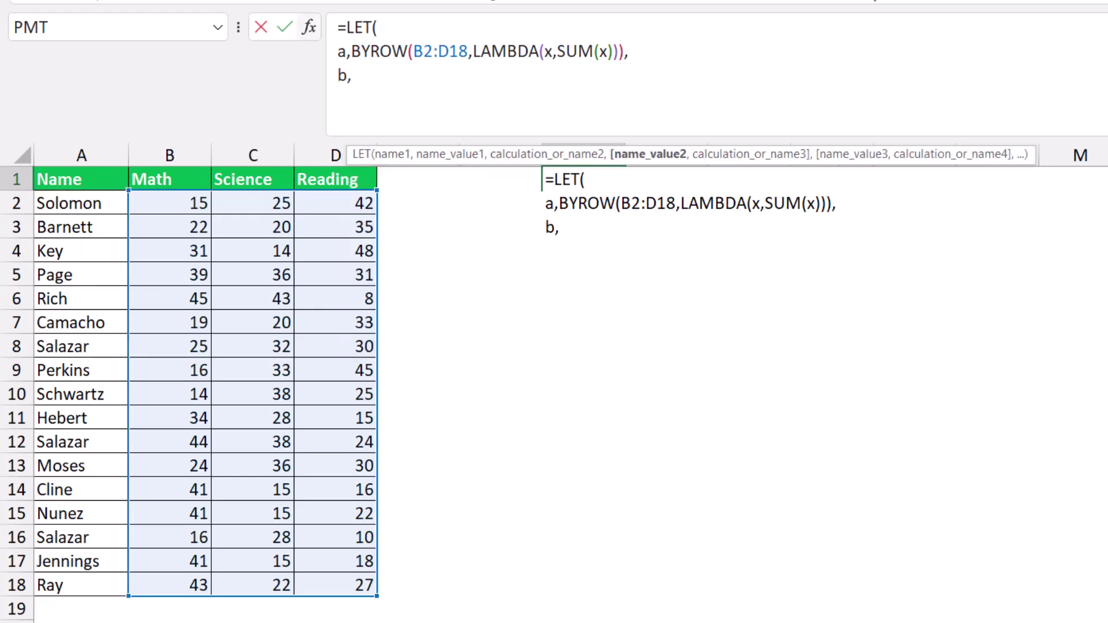
drag(116, 203, 115, 586)
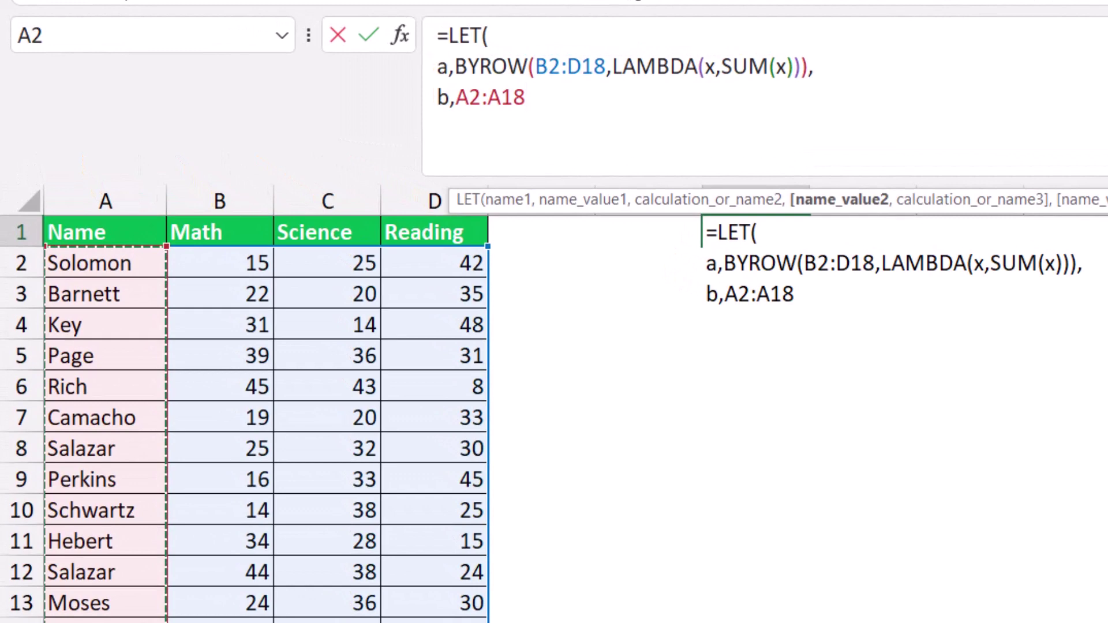
text(,)
key(alt+Return)
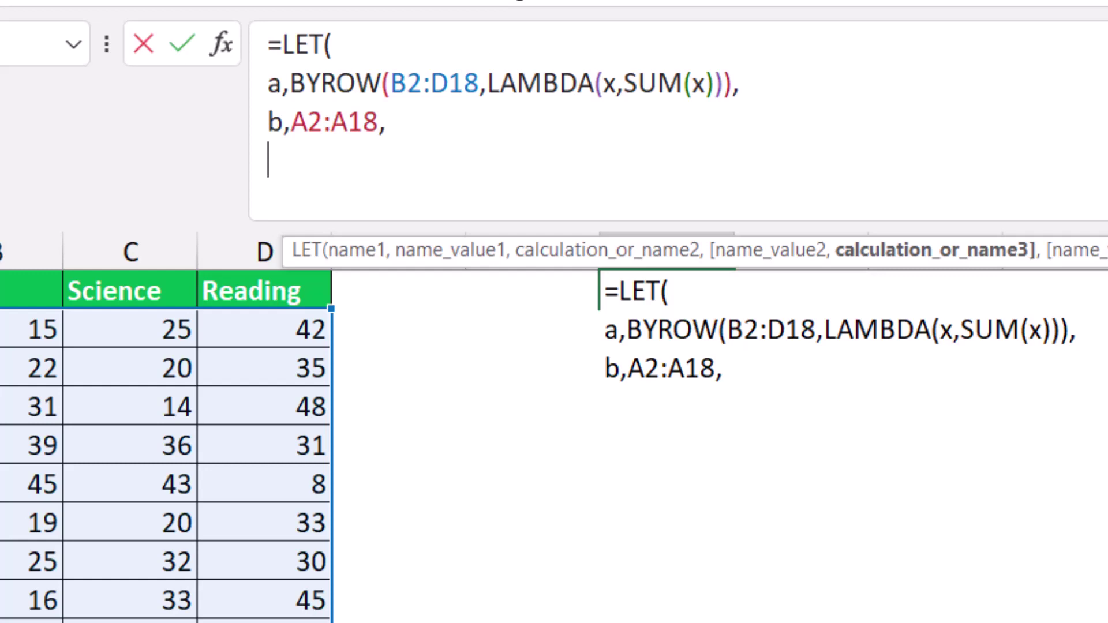
Finish the LET formula with FILTER(b,a=MAX(a)) and its closing parentheses
text(Fi)
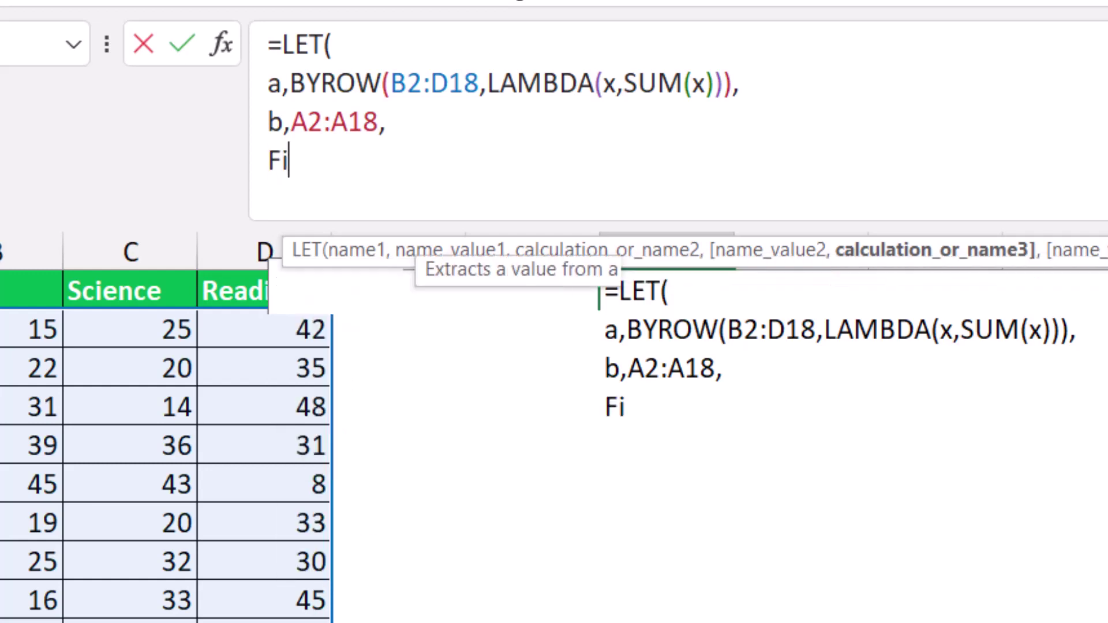
key(Tab)
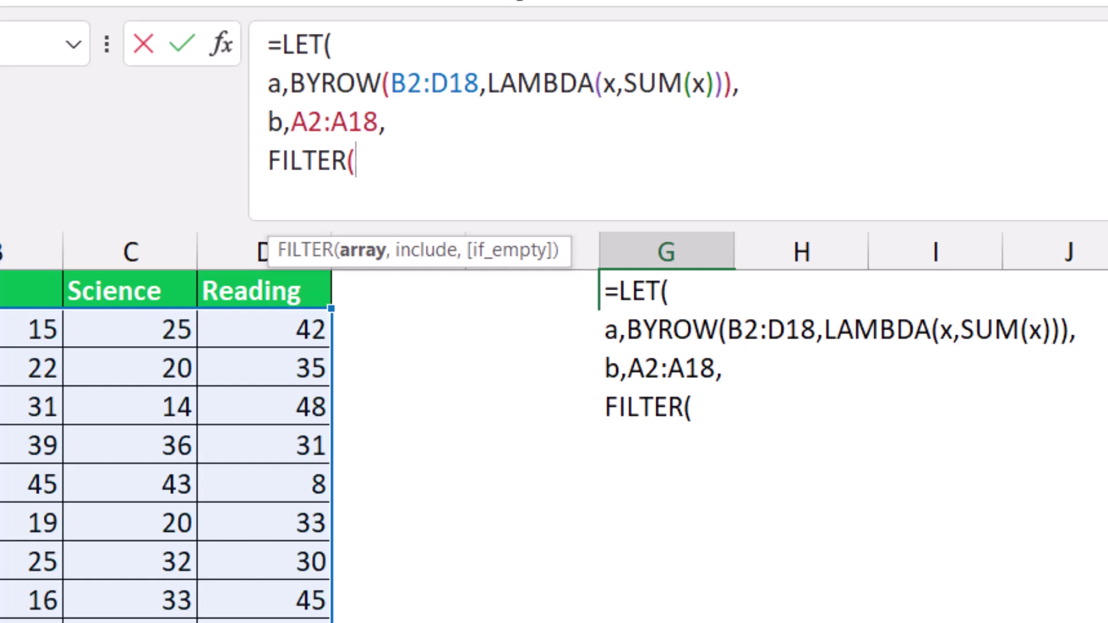
text(b)
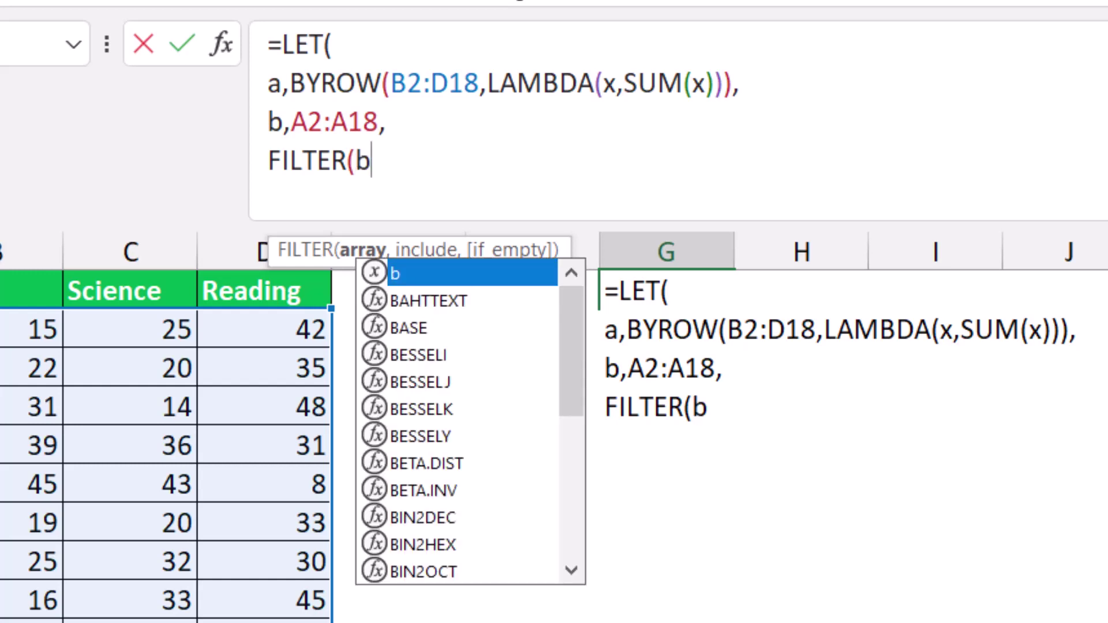
text(,)
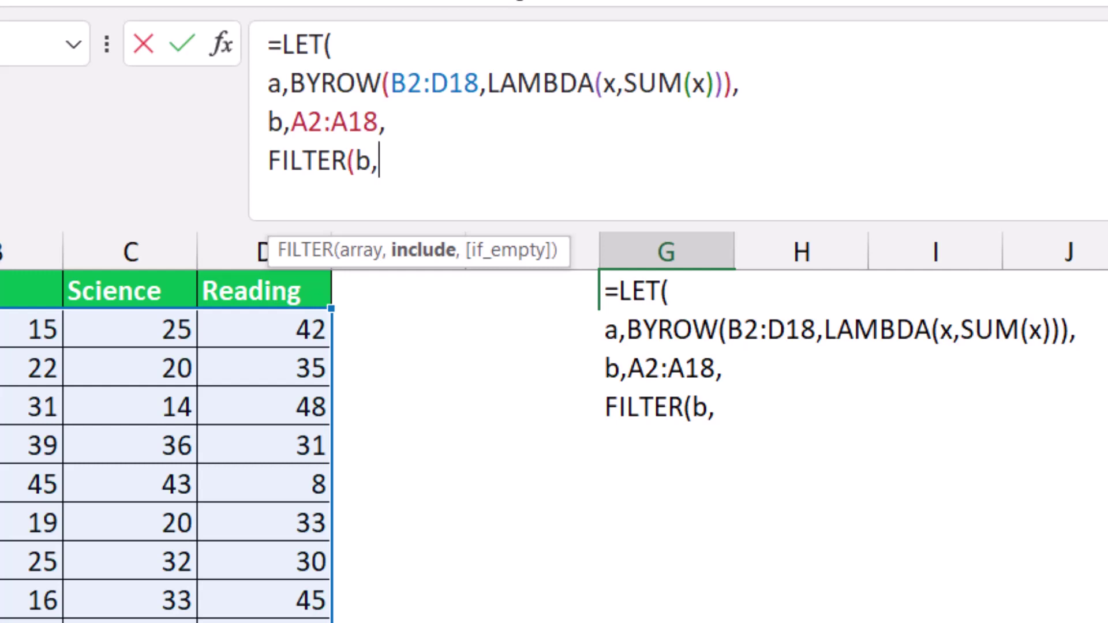
text(a)
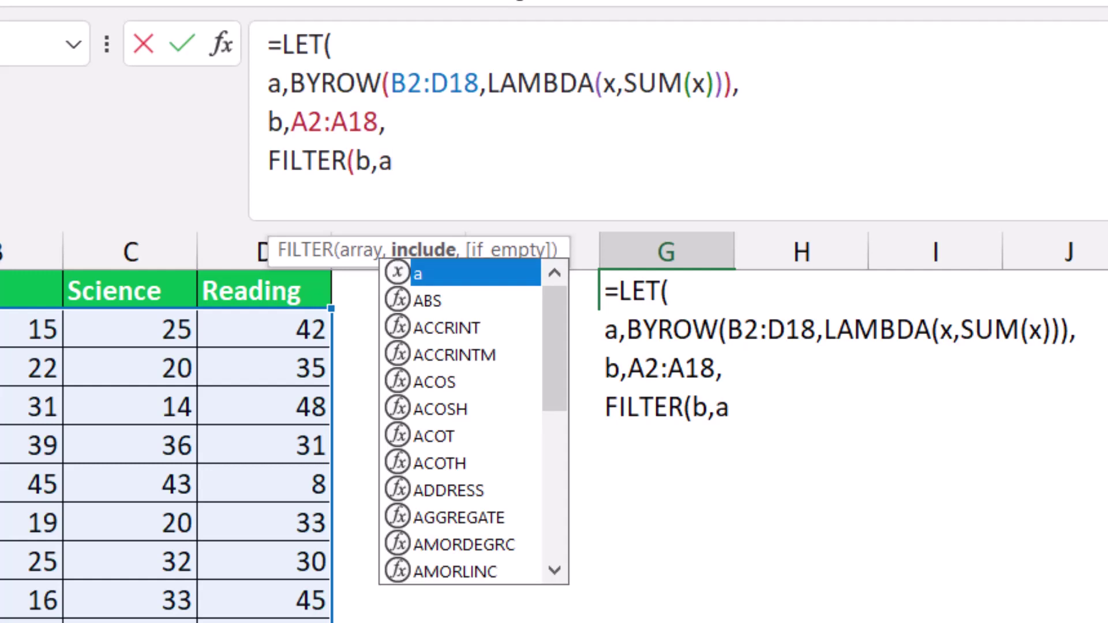
text(=Max)
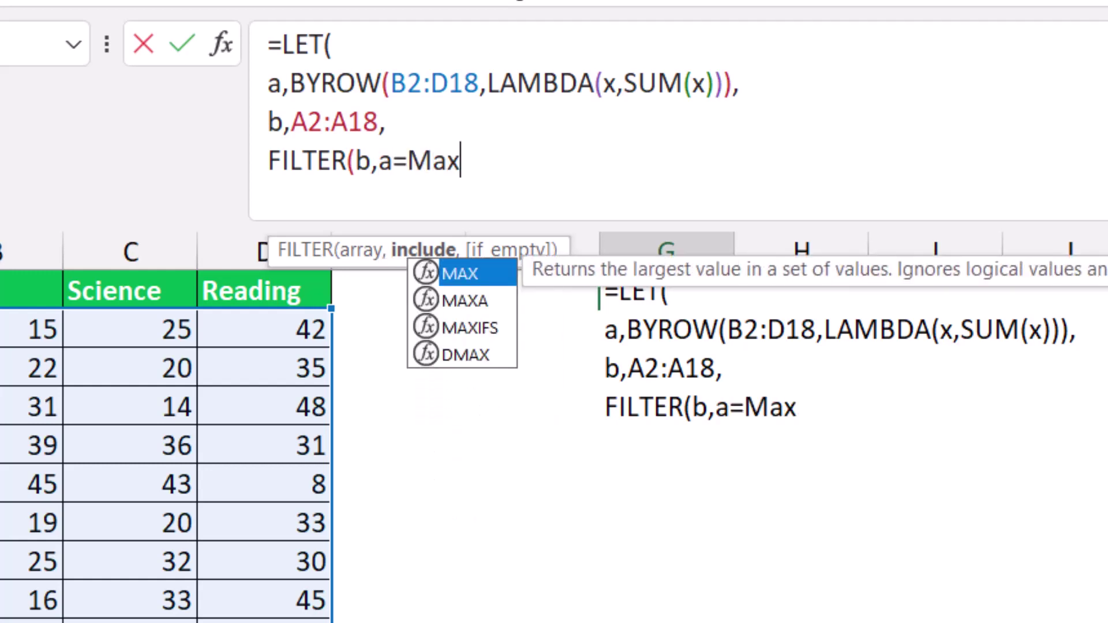
key(Tab)
text(a))
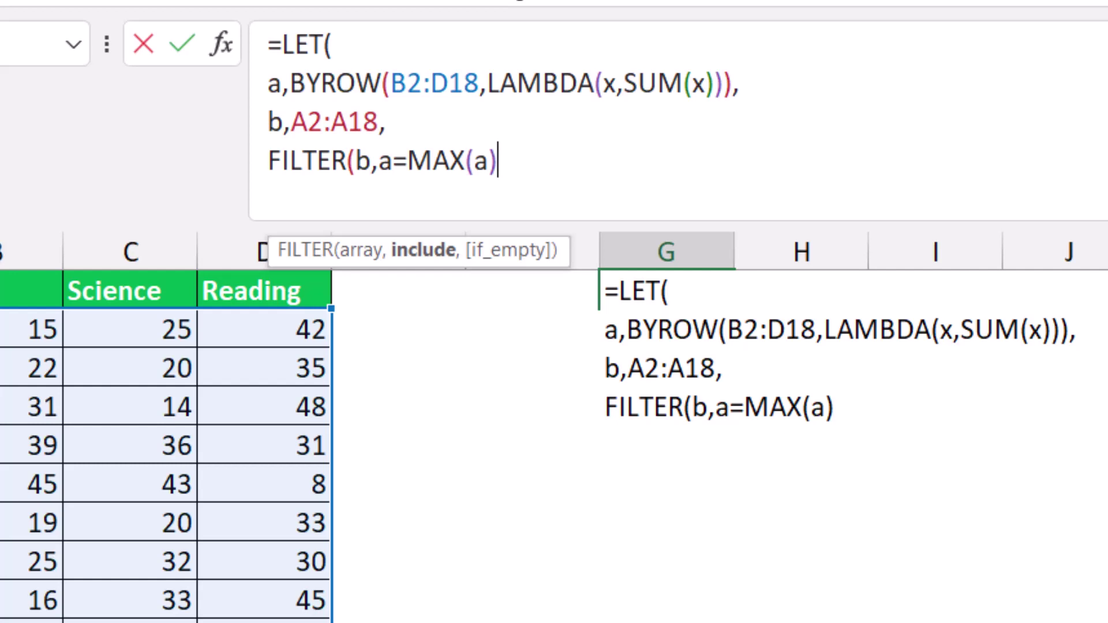
text())
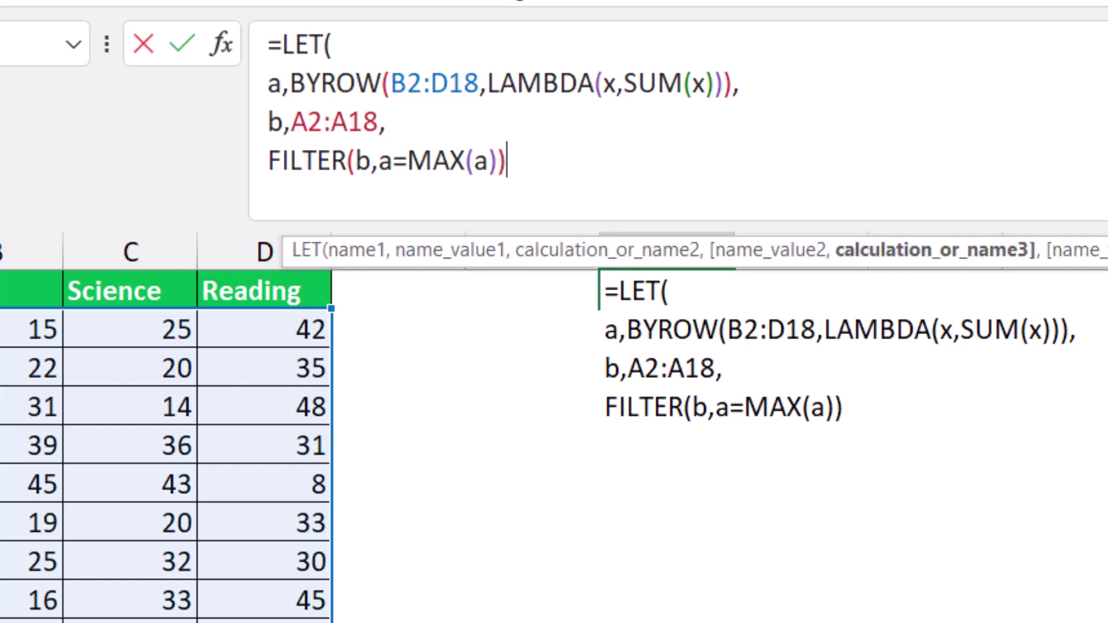
text())
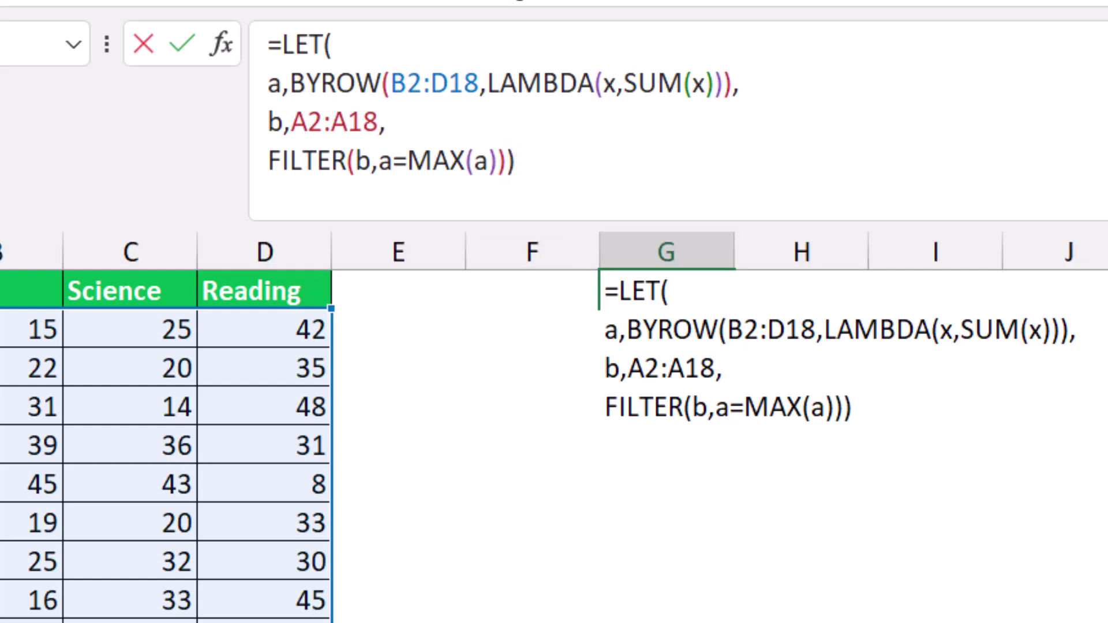
Commit the formula so the two tied top scorers spill into G1:G2, then reopen G1 for editing
key(Return)
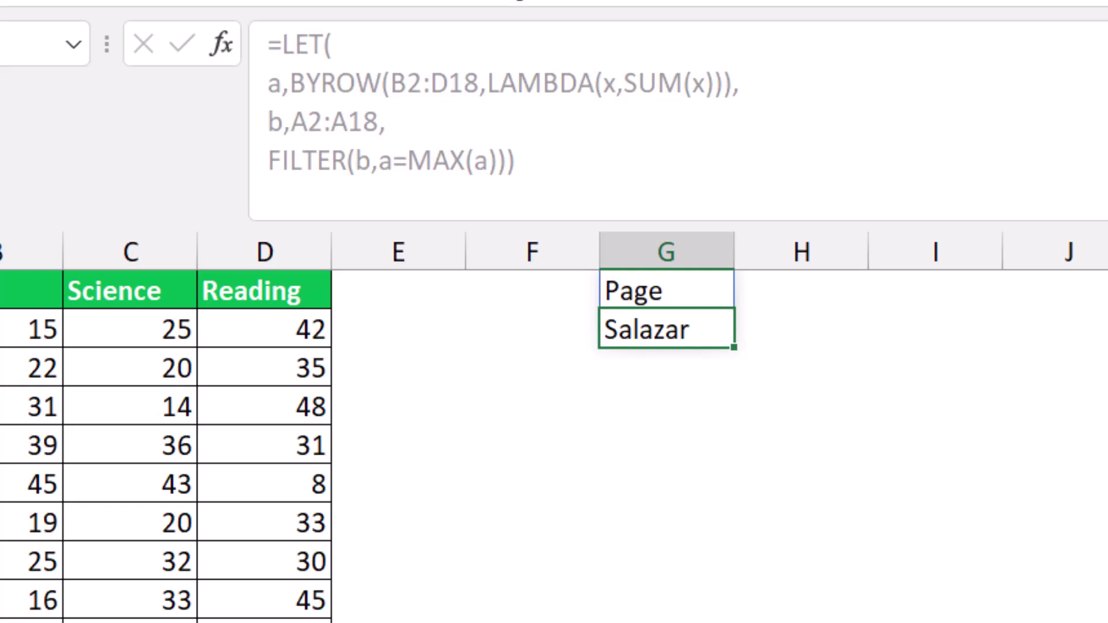
click(667, 290)
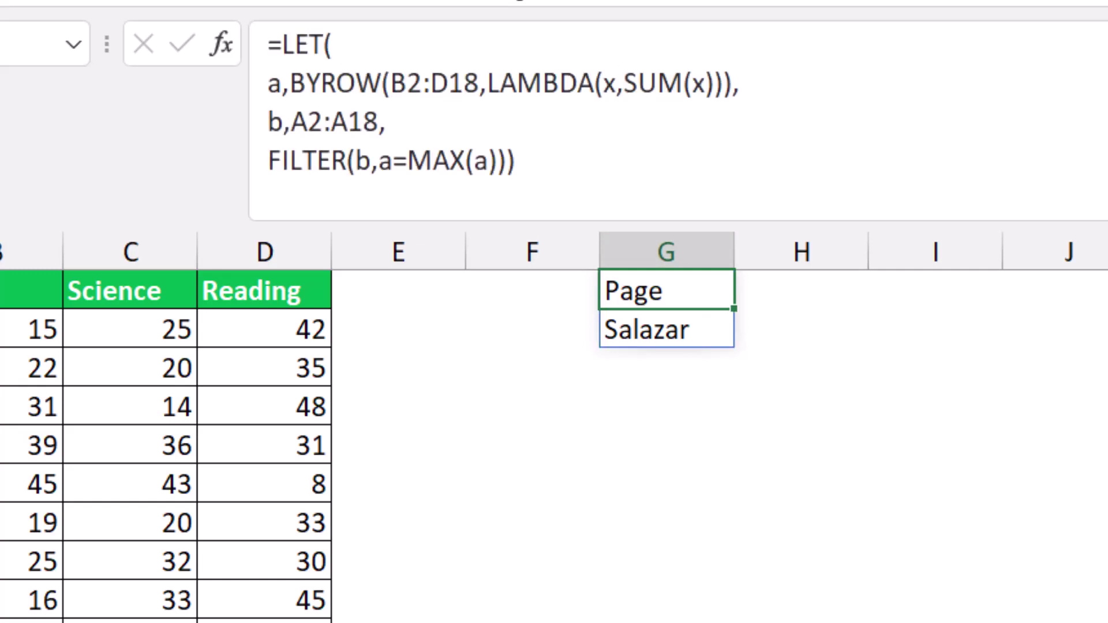
key(F2)
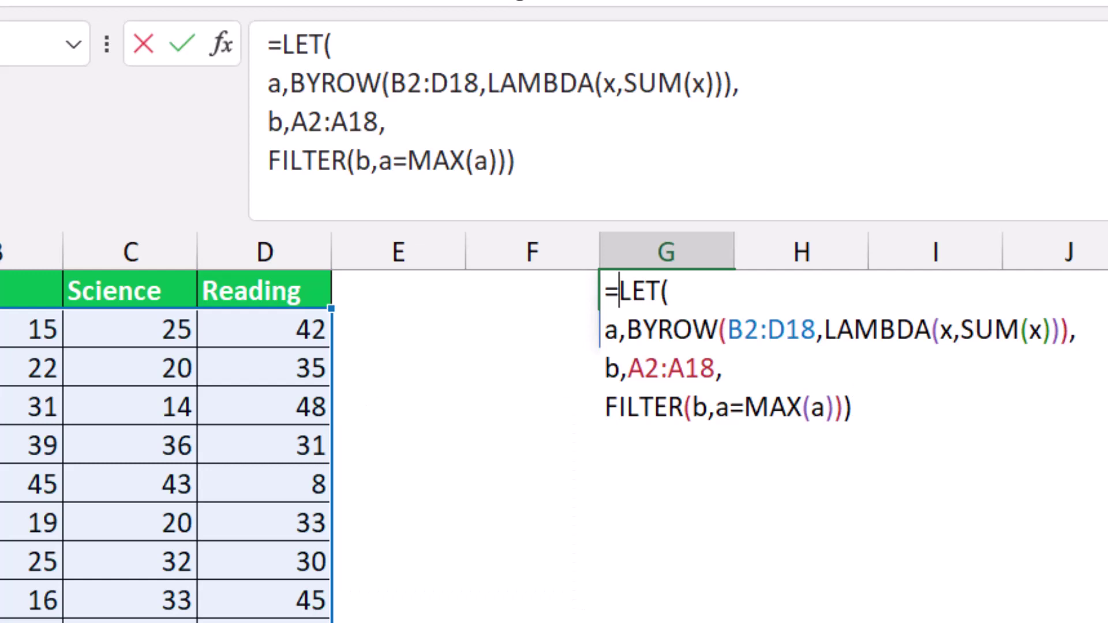
Wrap G1's LET formula in ARRAYTOTEXT so the top scorers appear as one comma-separated line
text(A)
text(rrayr)
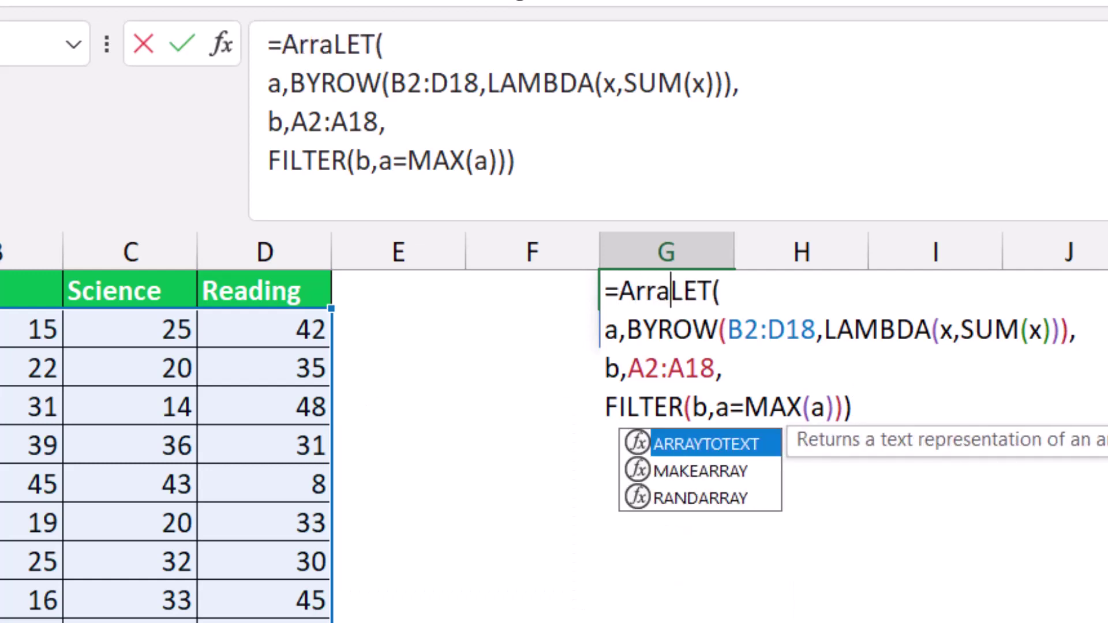
key(BackSpace)
text(t)
key(Tab)
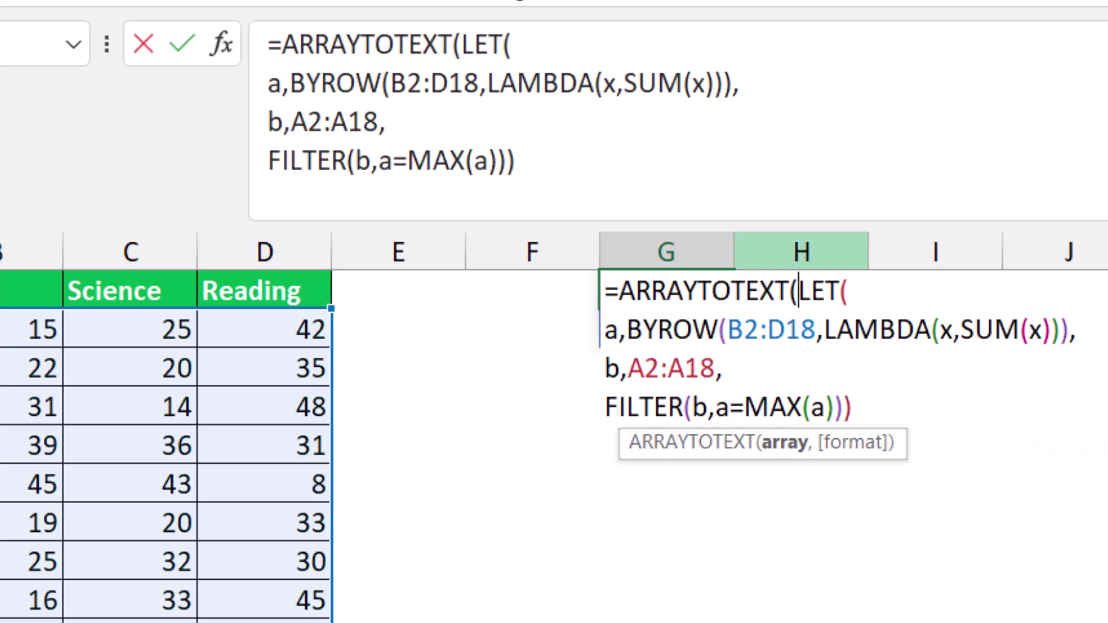
click(853, 407)
text())
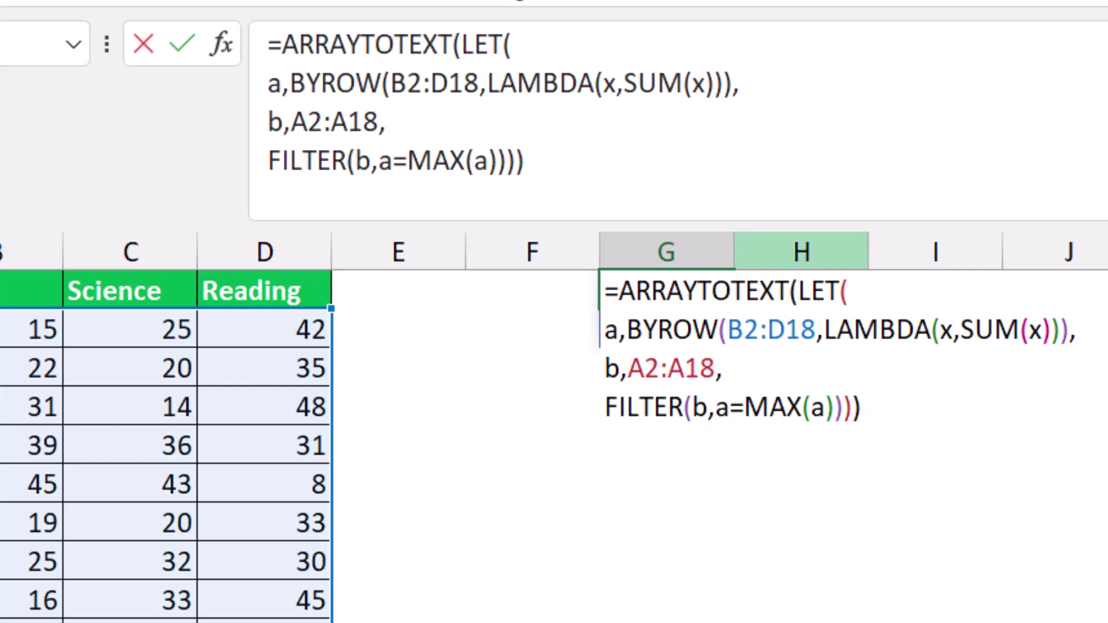
key(Return)
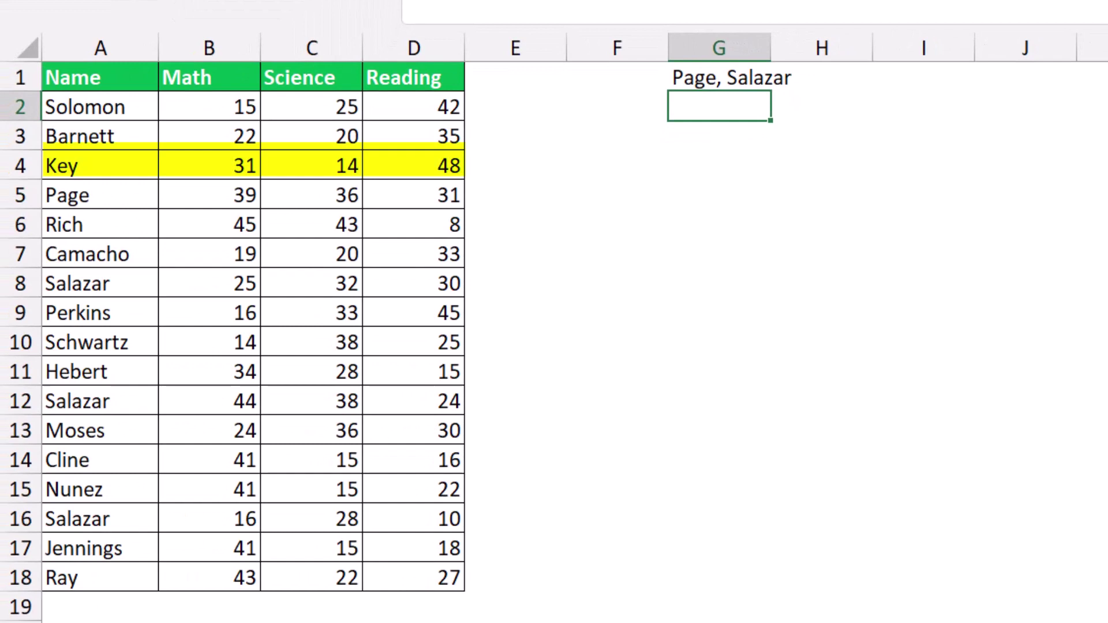
Change the Science score in C4 from 14 to 27, adding that student to G1's list
click(311, 166)
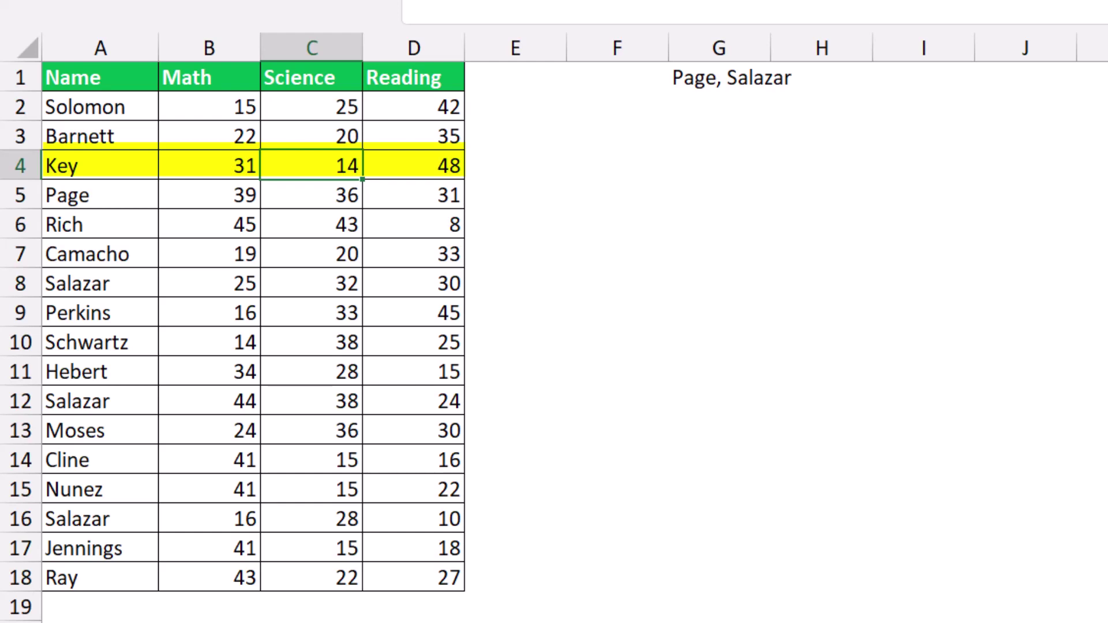
text(27)
key(ctrl+Return)
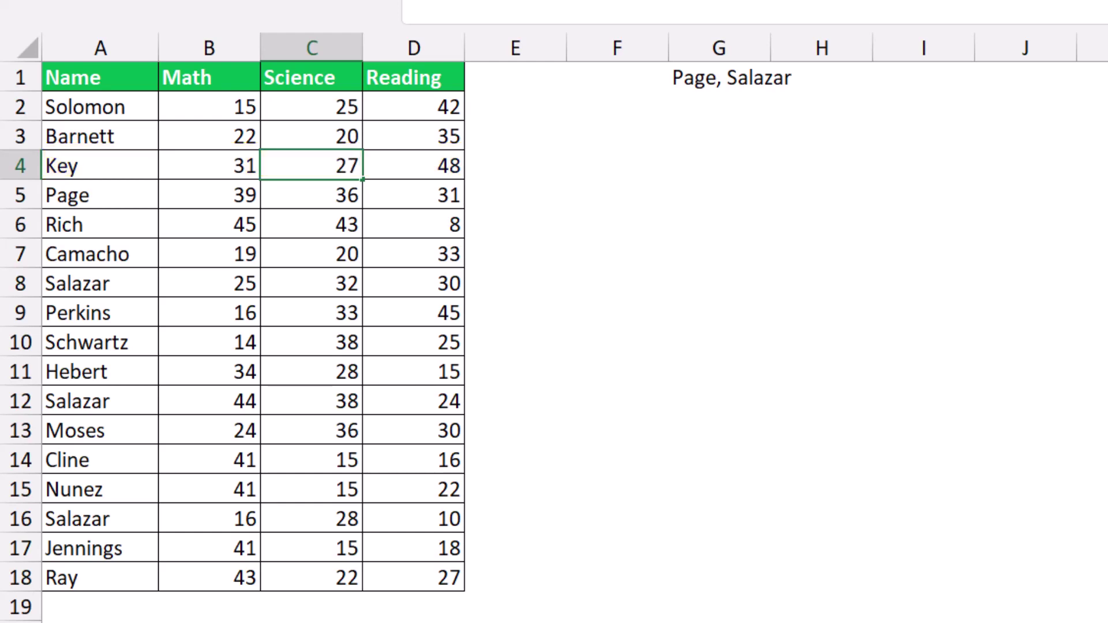
click(312, 195)
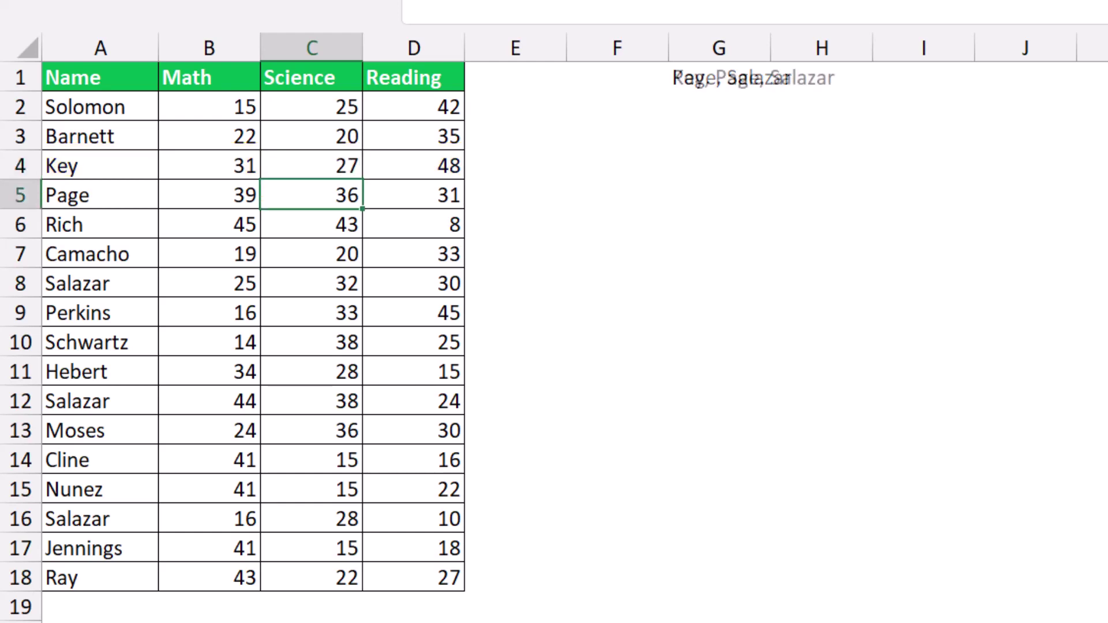